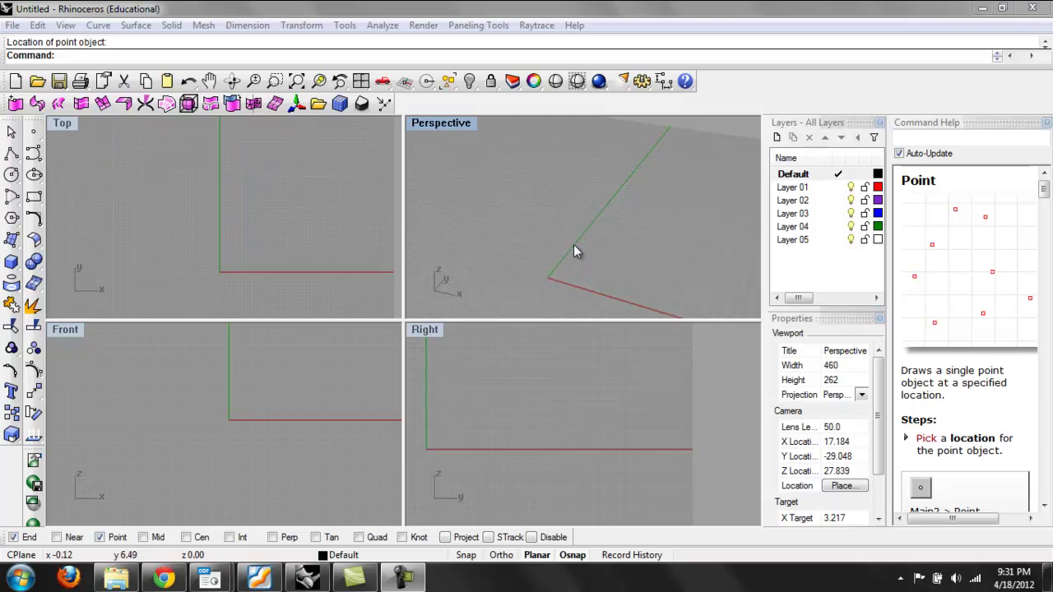
Step: Orbit the Perspective view around the axes and start the Point command
right_click_drag(579, 256, 565, 239)
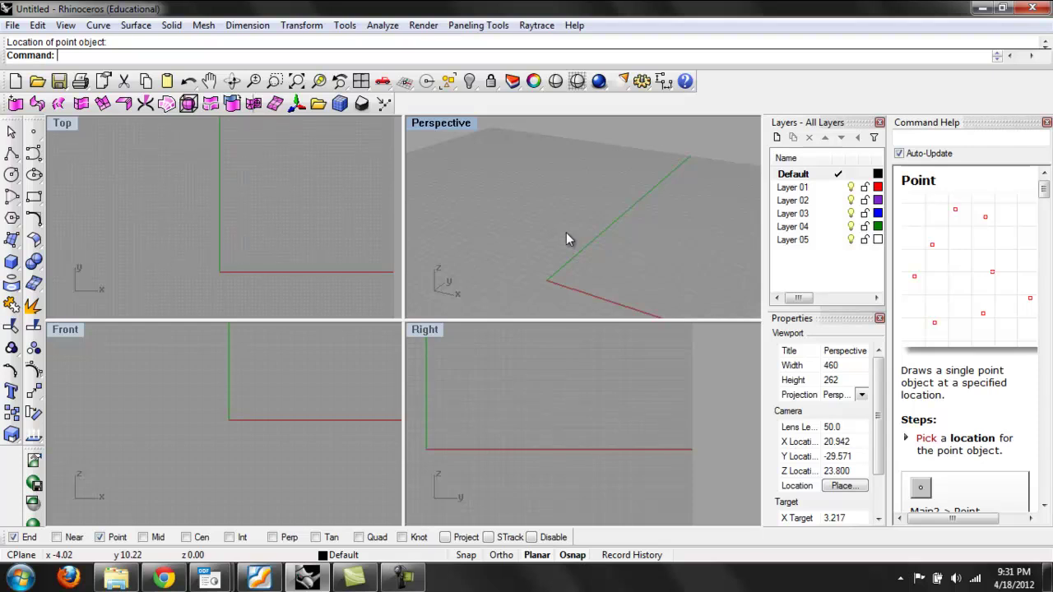
right_click_drag(620, 215, 569, 220)
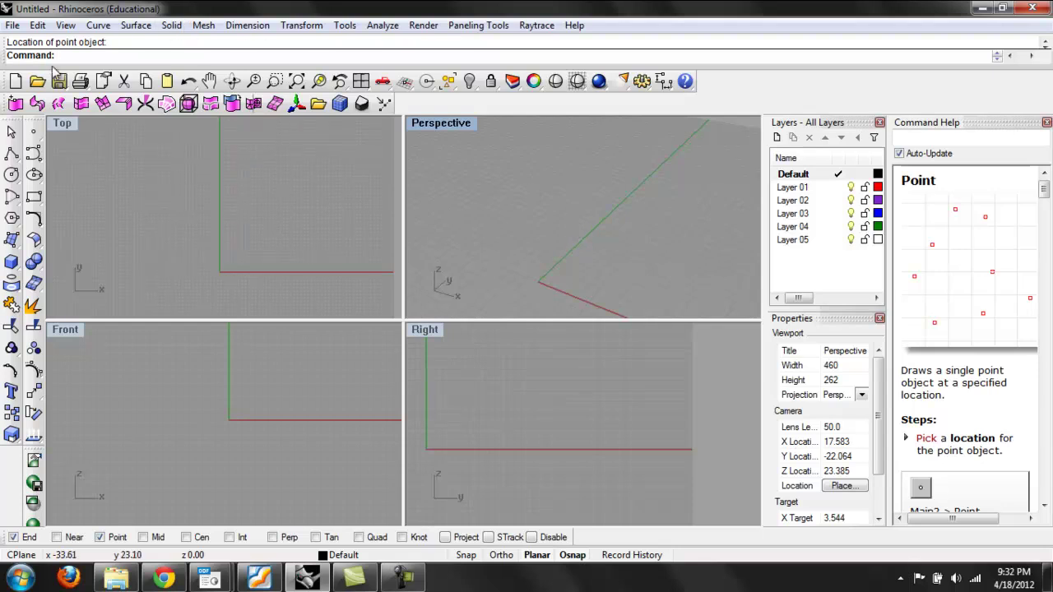
left_click(35, 134)
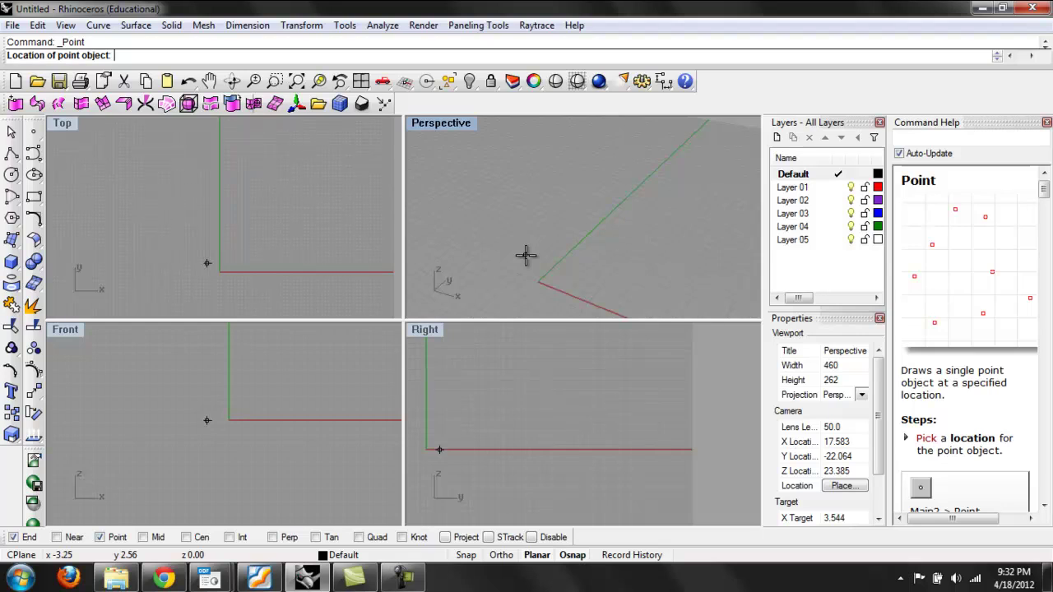
Step: Place a point object at the origin by entering coordinates 0,0,0
right_click_drag(526, 255, 555, 231)
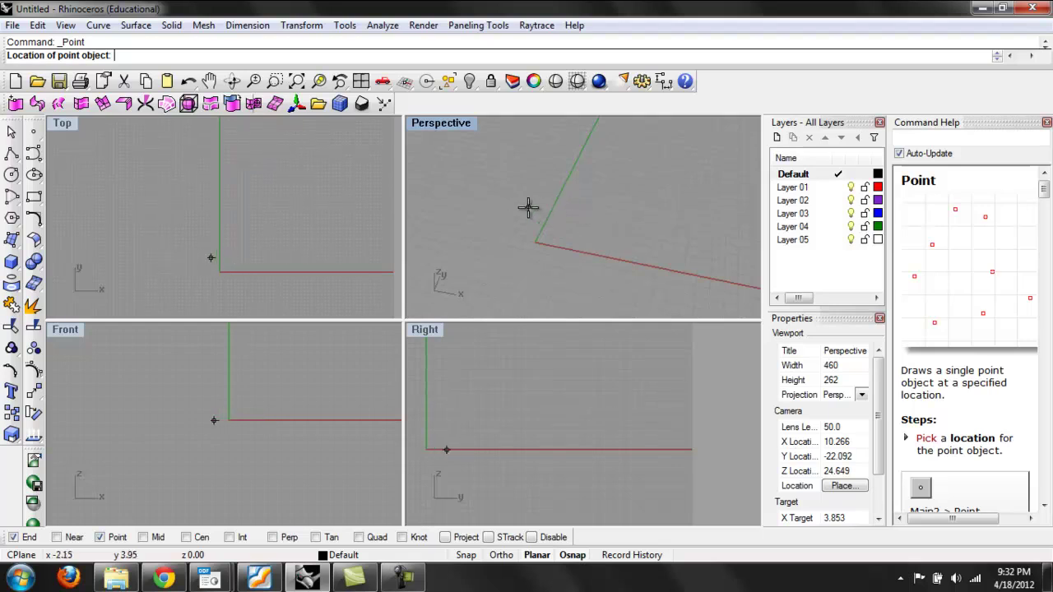
right_click_drag(526, 206, 548, 230)
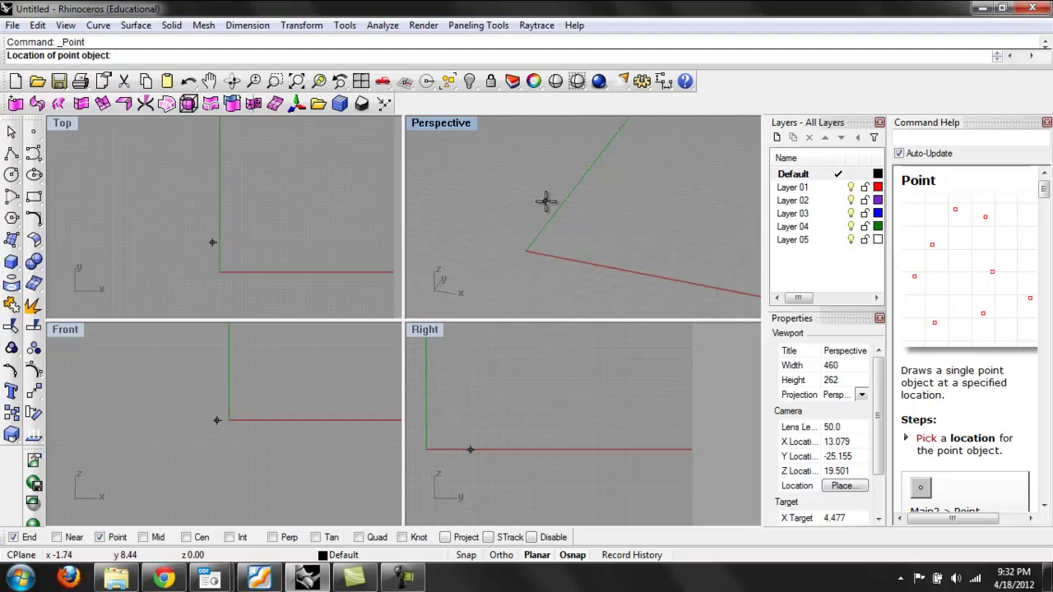
right_click_drag(546, 200, 565, 184)
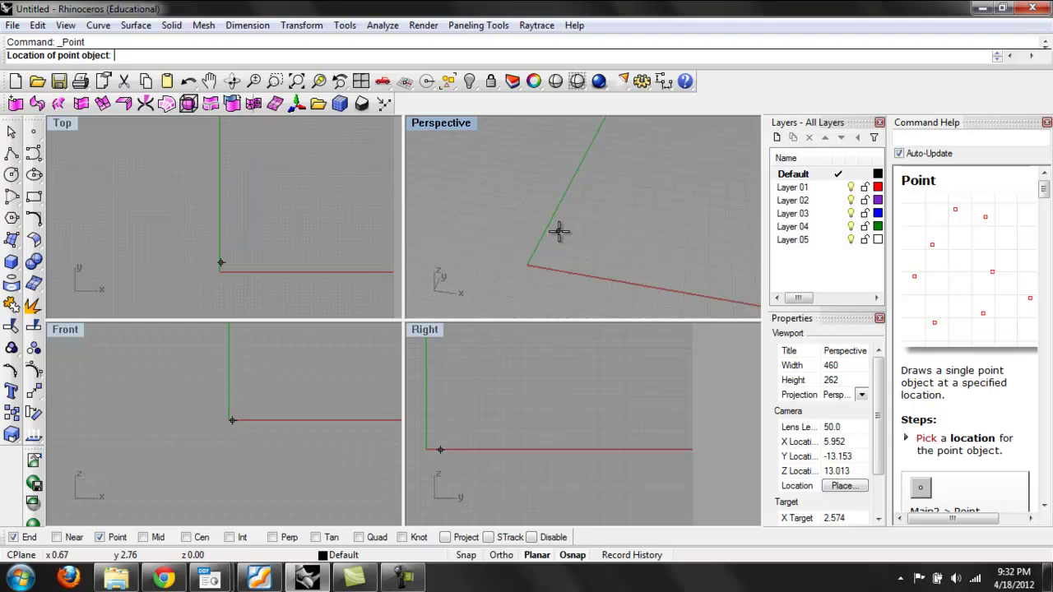
right_click_drag(159, 205, 115, 237)
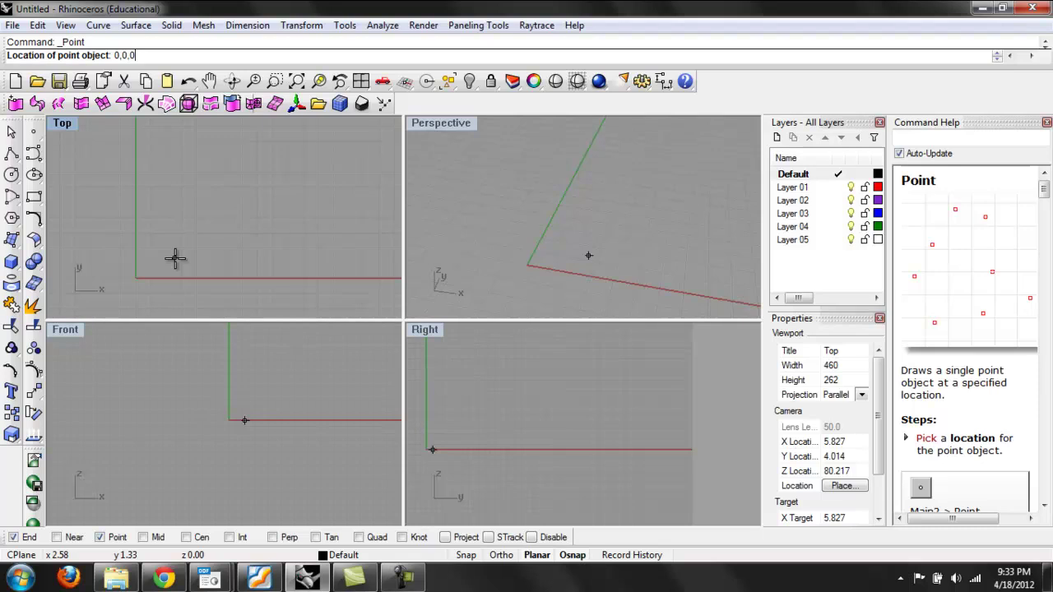
key("Return")
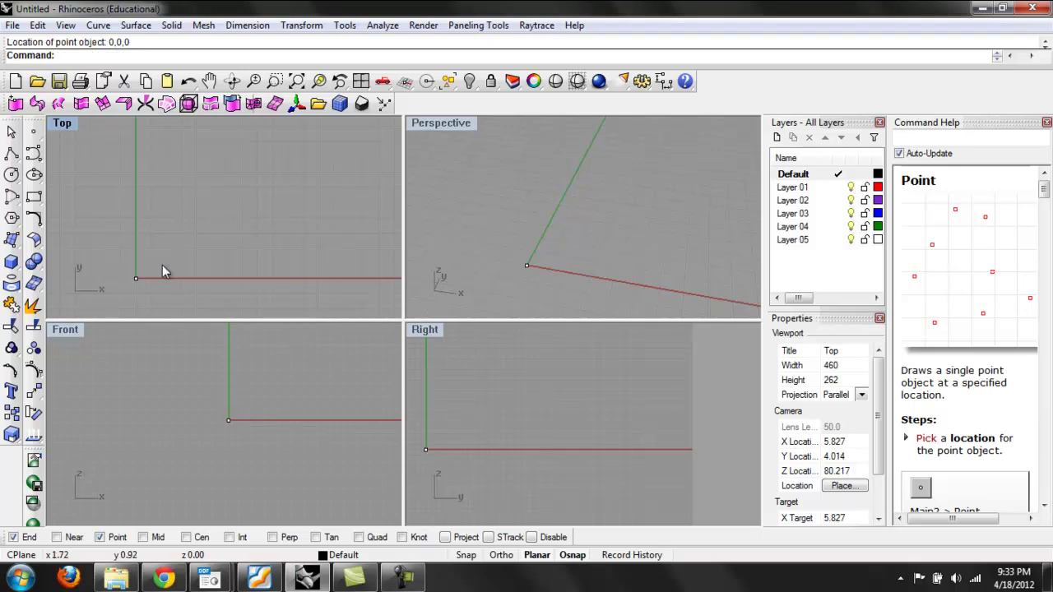
scroll(131, 274, "up", 2)
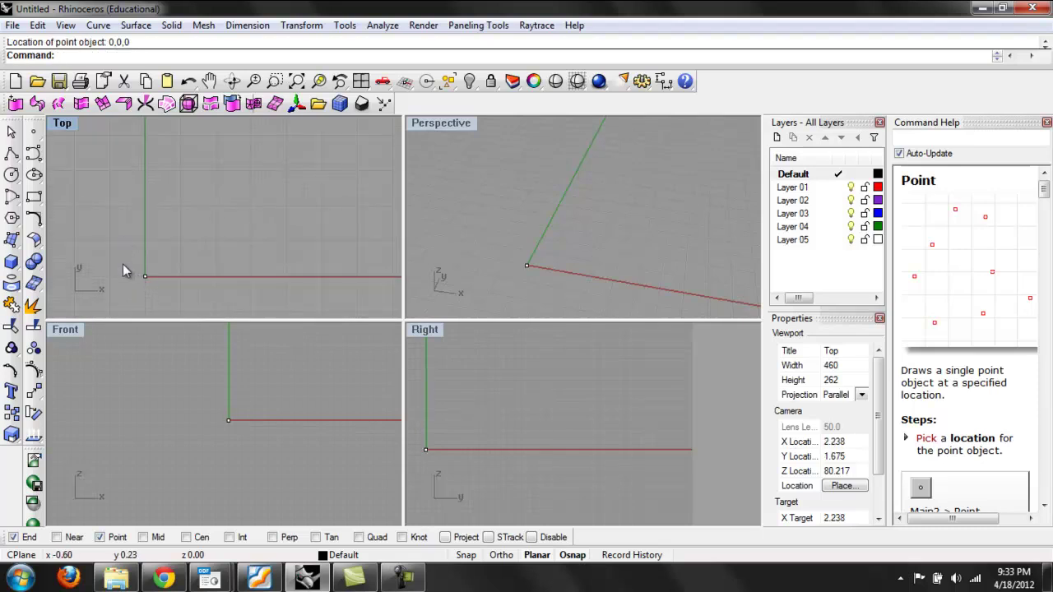
right_click_drag(632, 267, 642, 232)
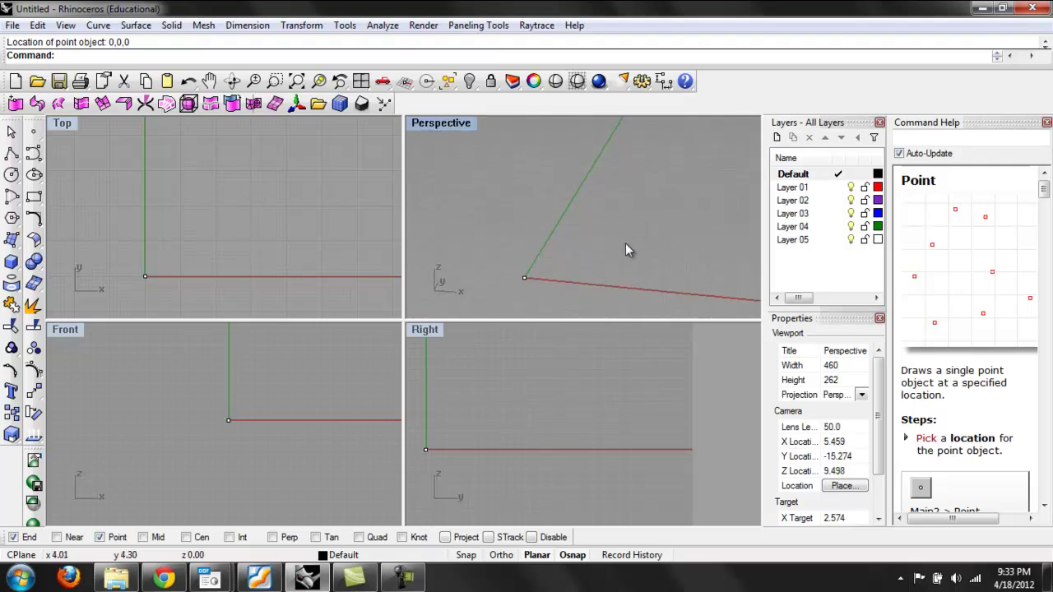
Step: Add a second point at coordinates 2,3,4 and view it in Front and Perspective
key("Return")
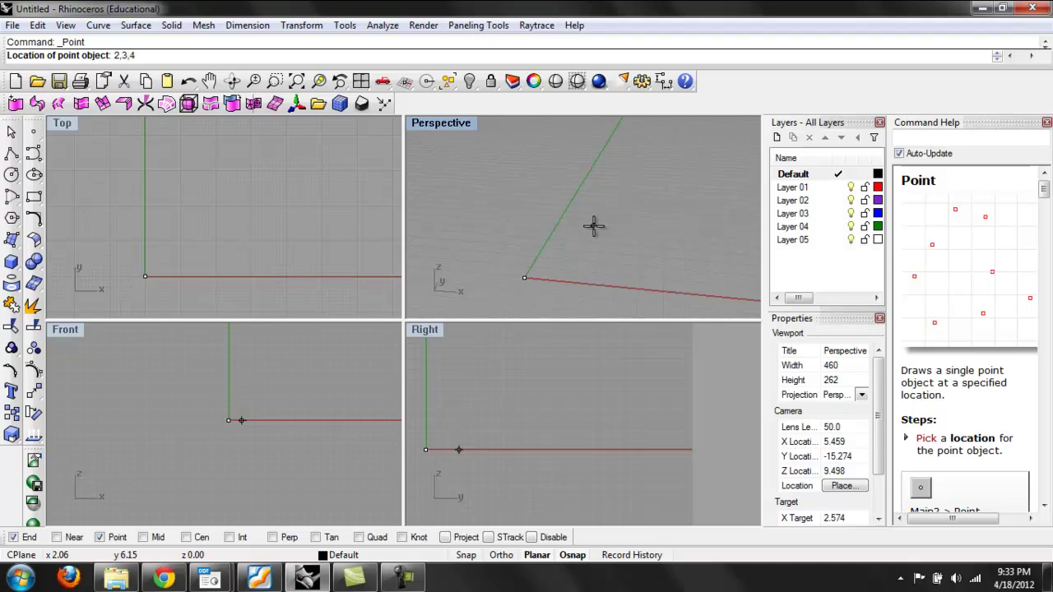
key("Return")
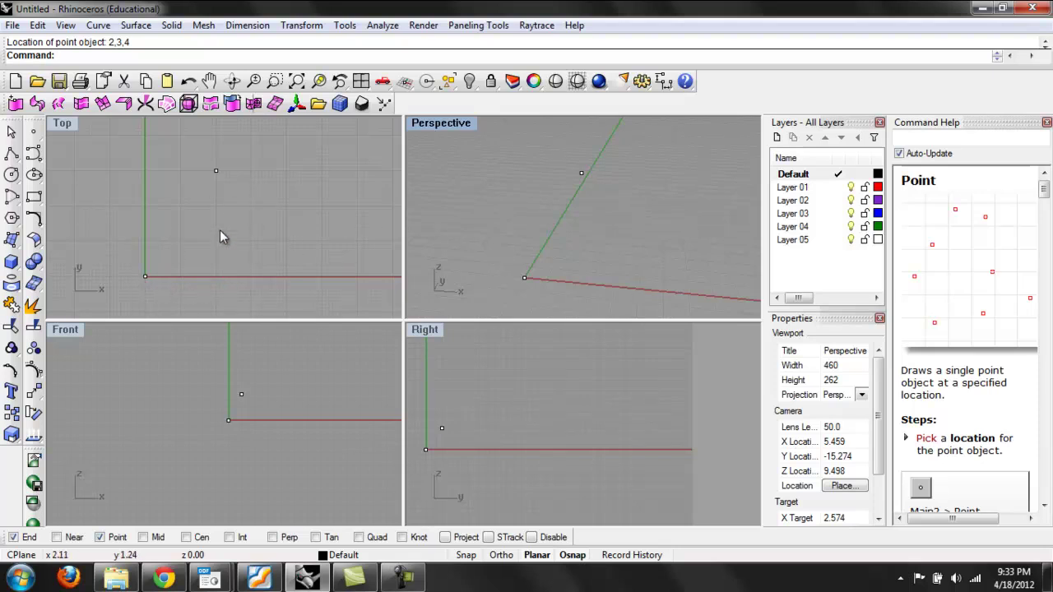
left_click(248, 392)
scroll(237, 406, "up", 4)
scroll(247, 374, "up", 14)
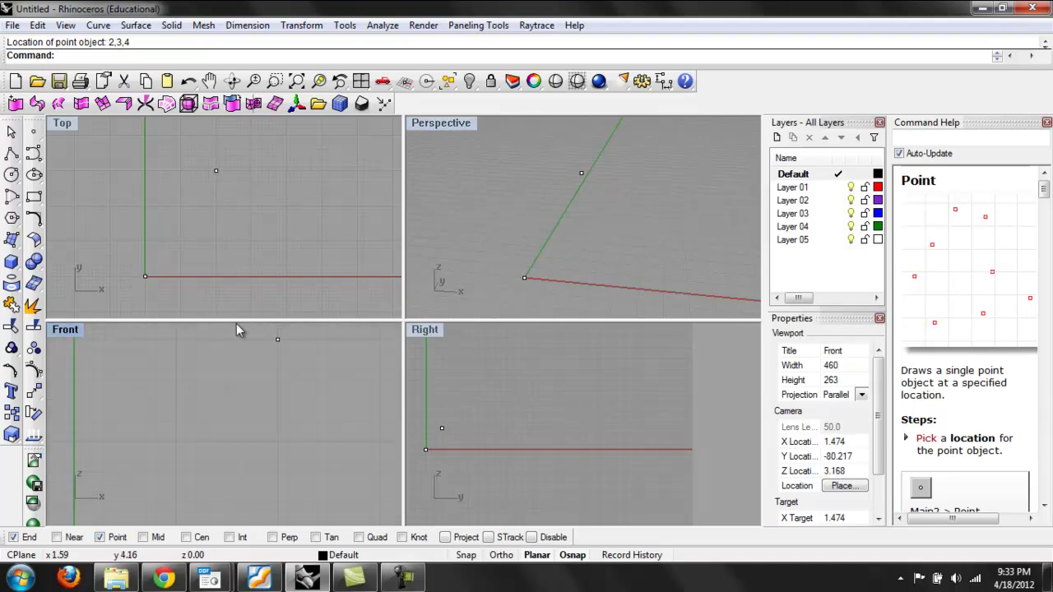
scroll(226, 312, "down", 4)
scroll(236, 352, "down", 10)
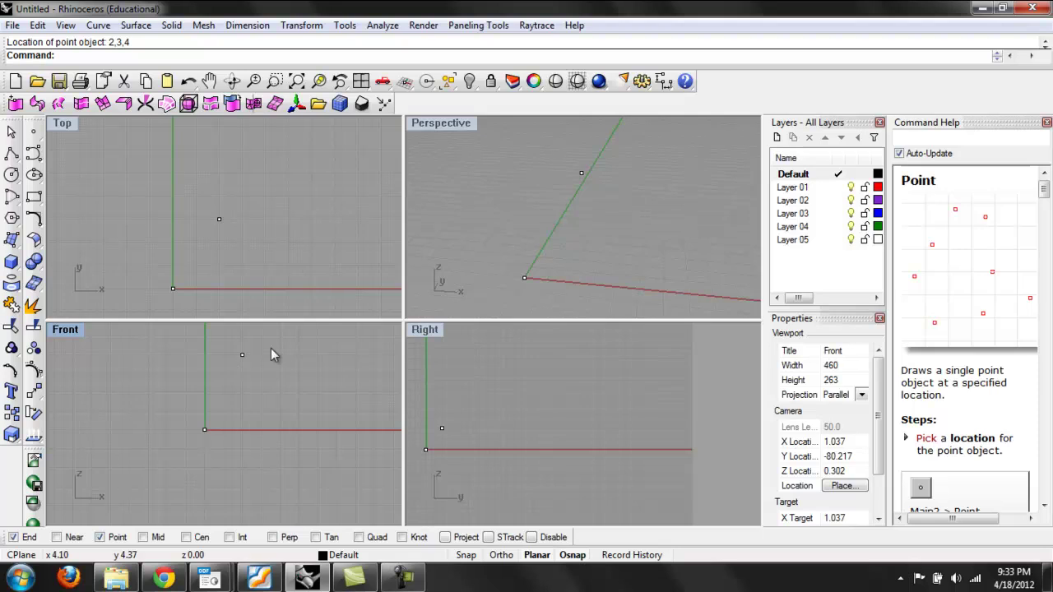
right_click_drag(535, 230, 612, 226)
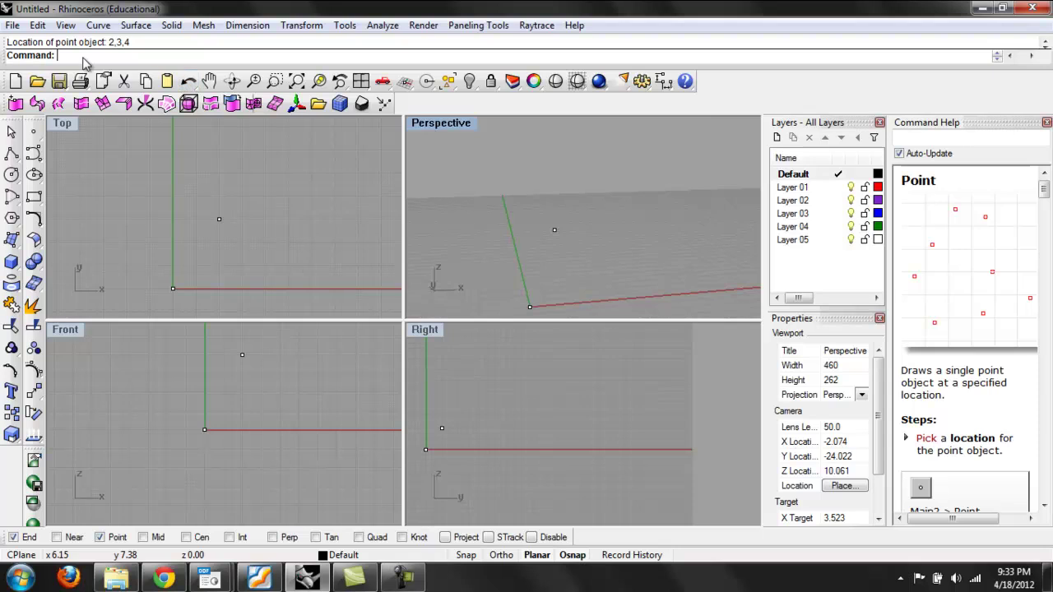
right_click_drag(659, 200, 581, 264)
right_click_drag(606, 181, 567, 215)
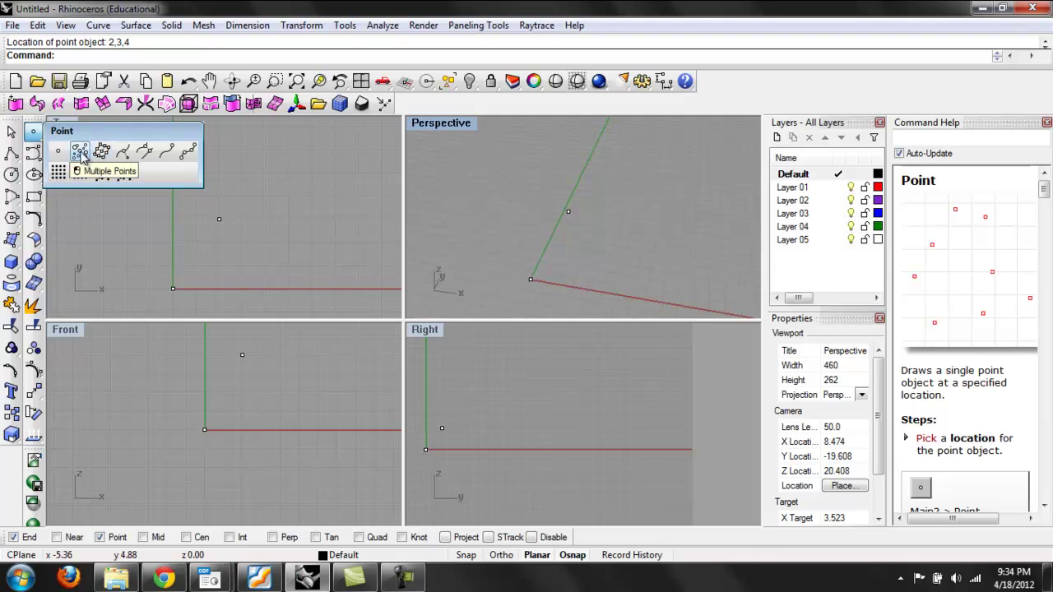
Step: Place multiple points in the Perspective, Right, Front and Top viewports
left_click(81, 154)
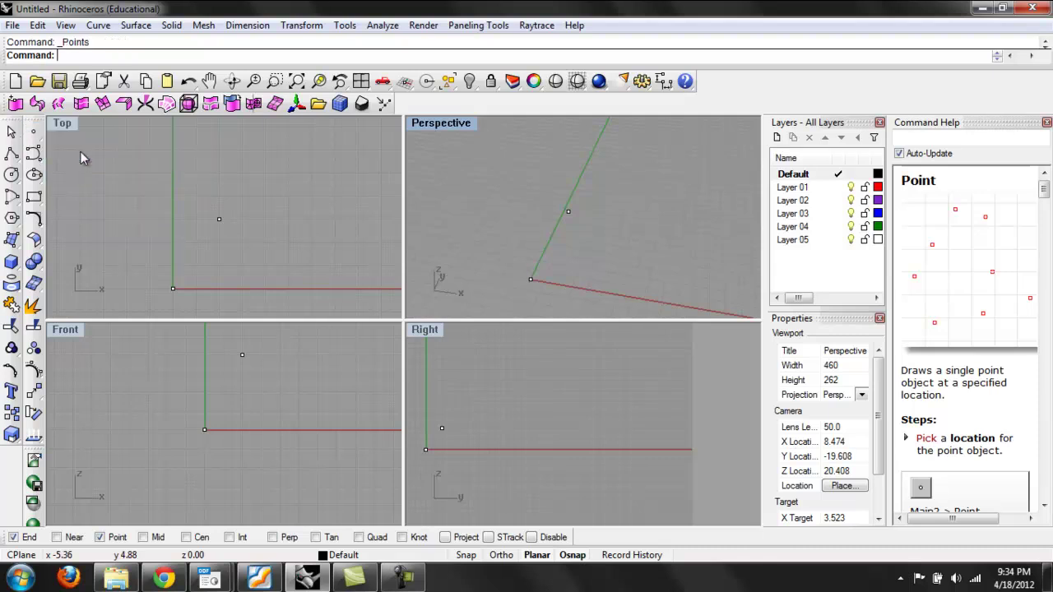
right_click_drag(535, 247, 553, 239)
left_click(501, 251)
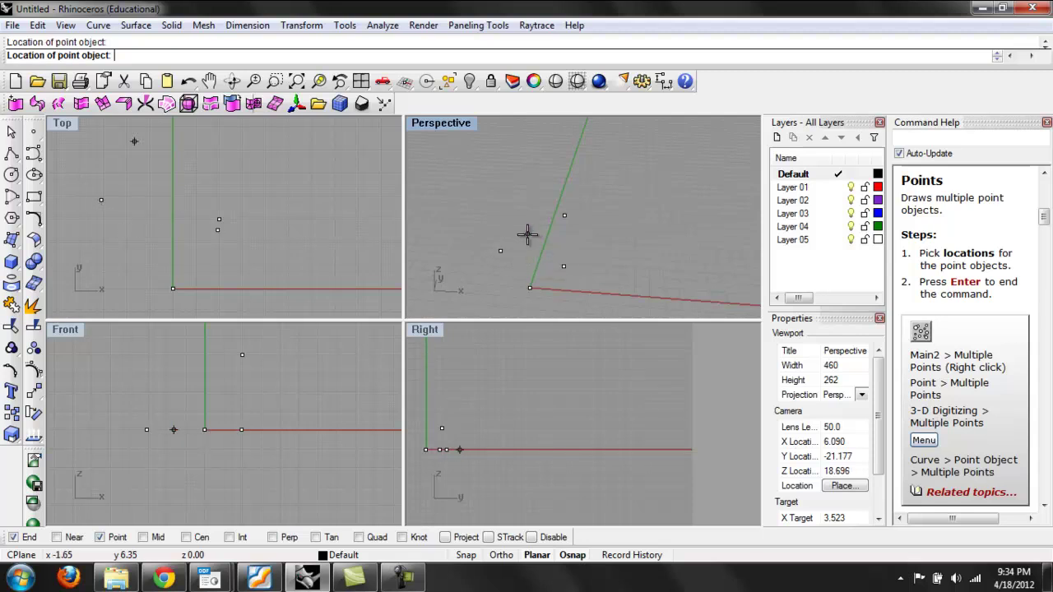
left_click(527, 233)
left_click(463, 430)
scroll(434, 437, "up", 2)
left_click(430, 428)
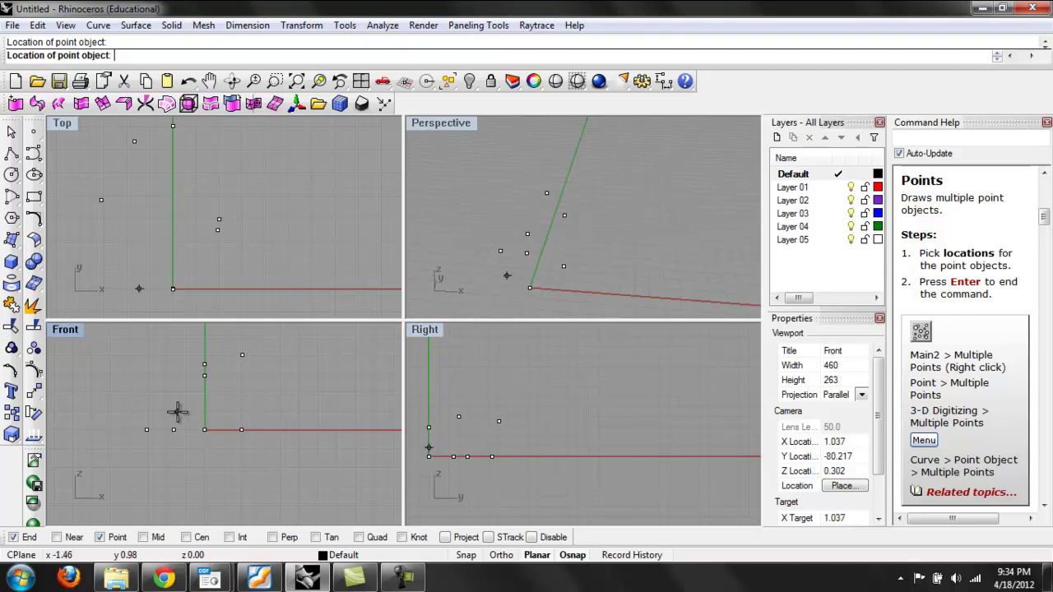
left_click(153, 387)
left_click(199, 402)
left_click(479, 396)
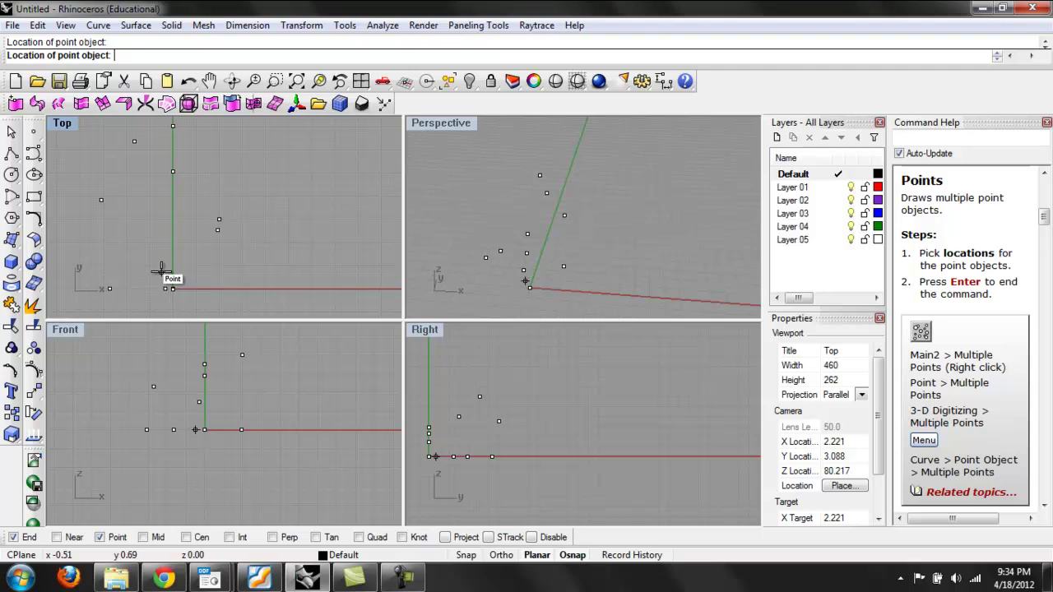
left_click(163, 231)
scroll(183, 195, "down", 2)
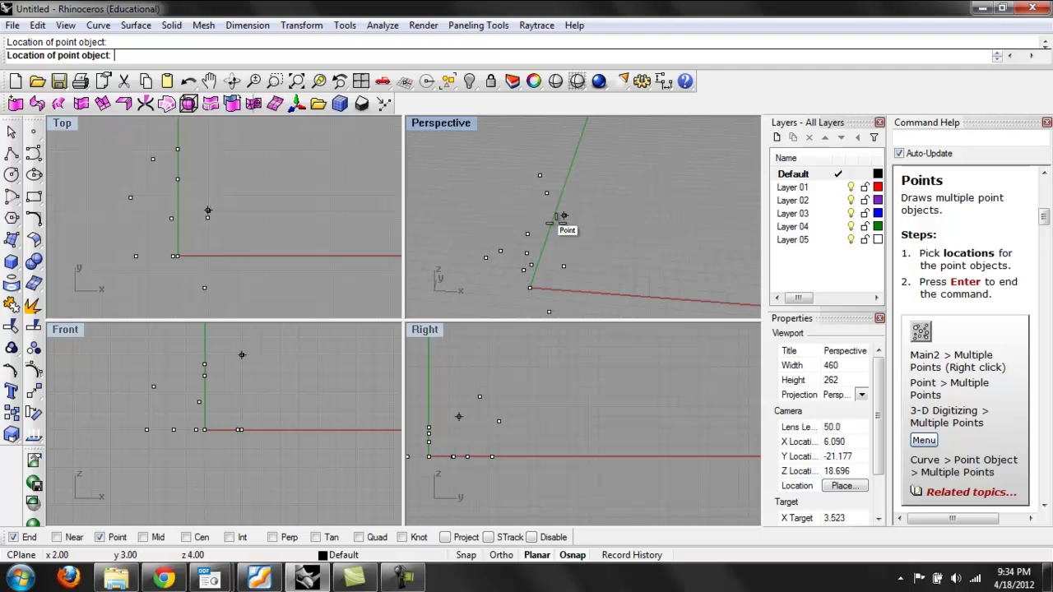
Step: End the Points command and orbit the Perspective view to inspect the scattered points
right_click_drag(564, 223, 617, 265)
right_click_drag(582, 228, 623, 218)
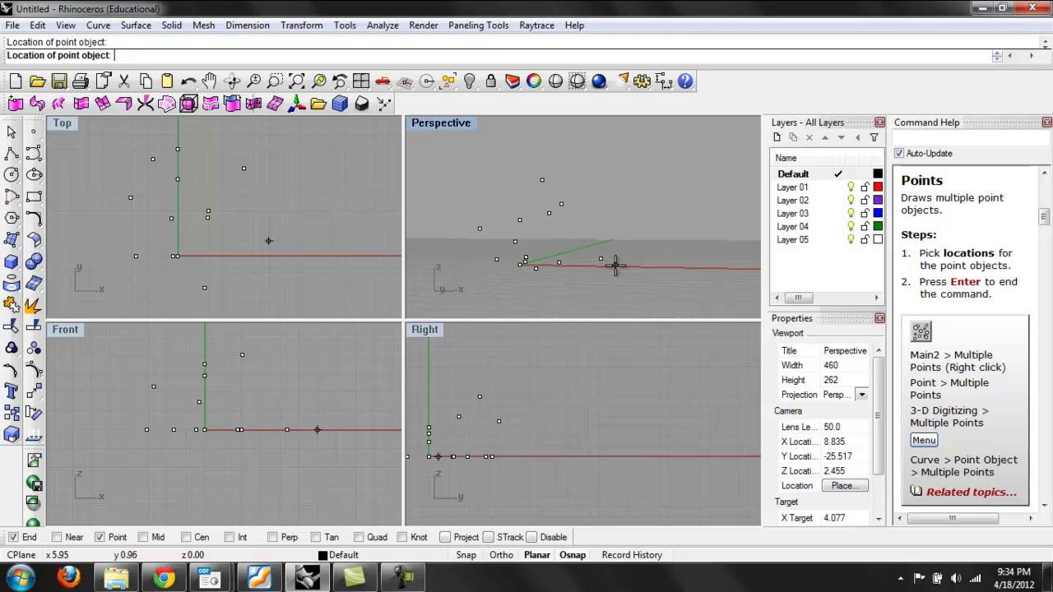
right_click_drag(616, 264, 600, 264)
mouse_move(634, 225)
right_mouse_down()
mouse_move(625, 281)
mouse_move(644, 278)
mouse_move(665, 211)
mouse_move(637, 209)
right_mouse_up()
left_click(305, 224)
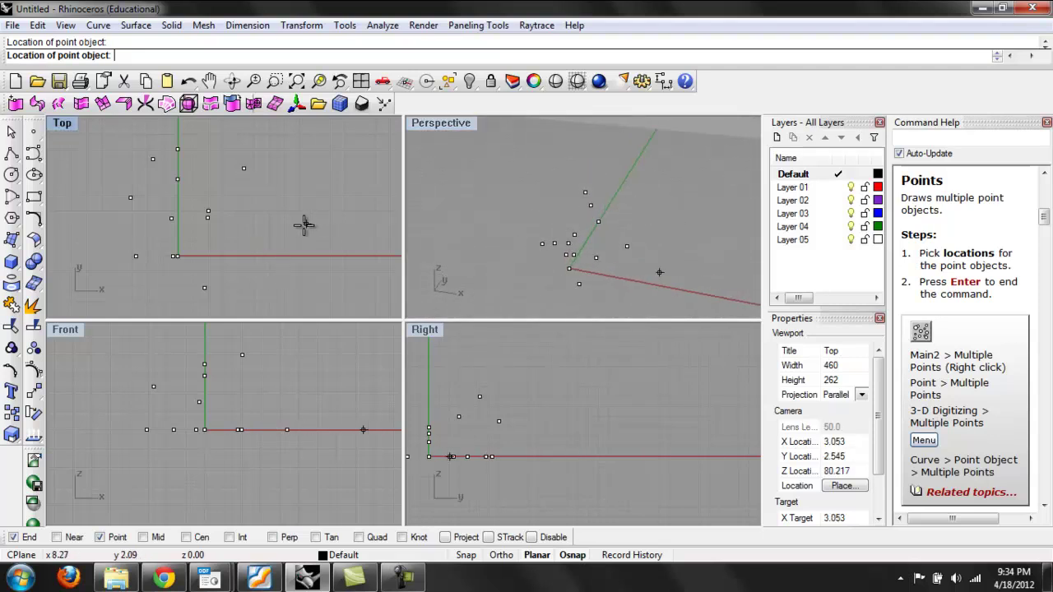
right_click(571, 245)
right_click_drag(571, 244, 631, 262)
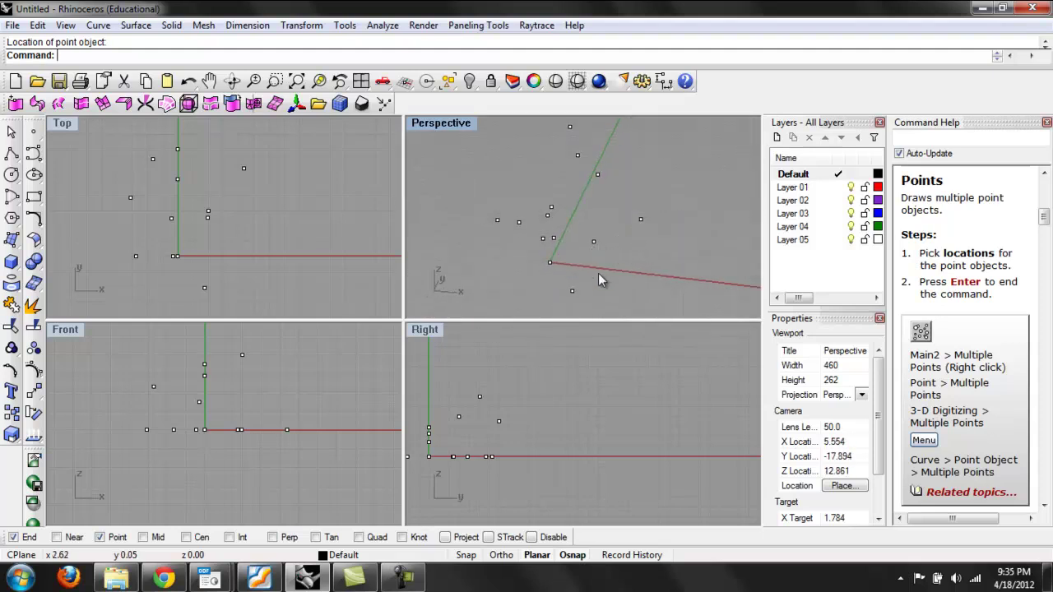
right_click_drag(591, 298, 630, 196)
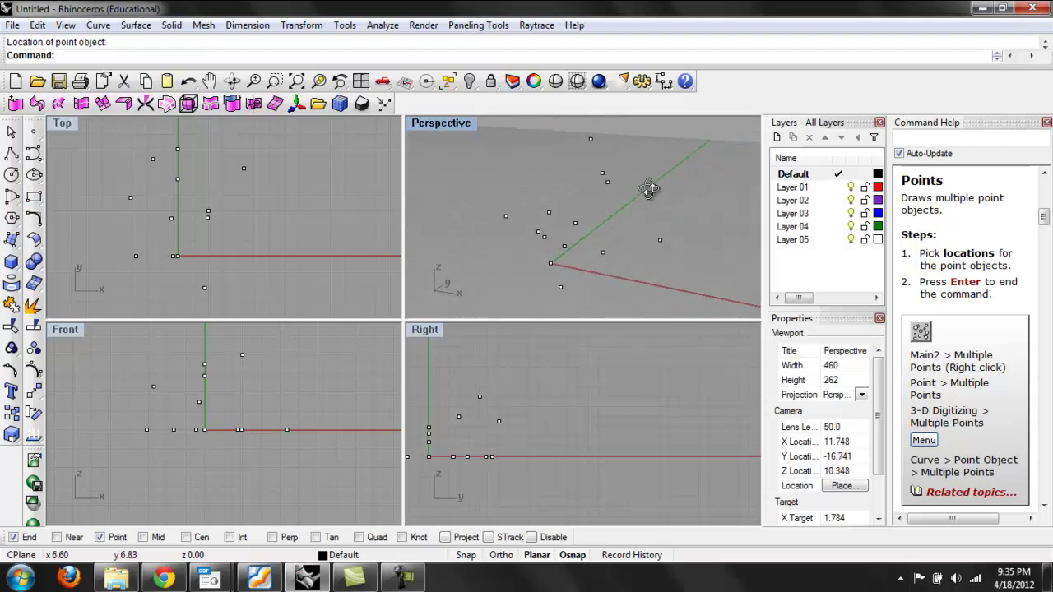
right_click_drag(662, 186, 649, 208)
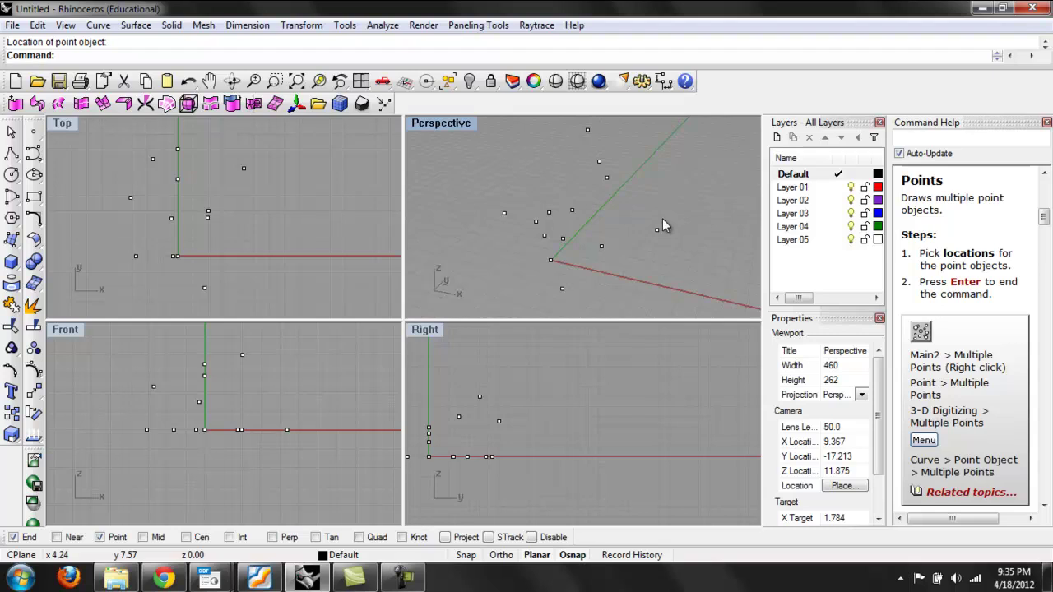
type("ine")
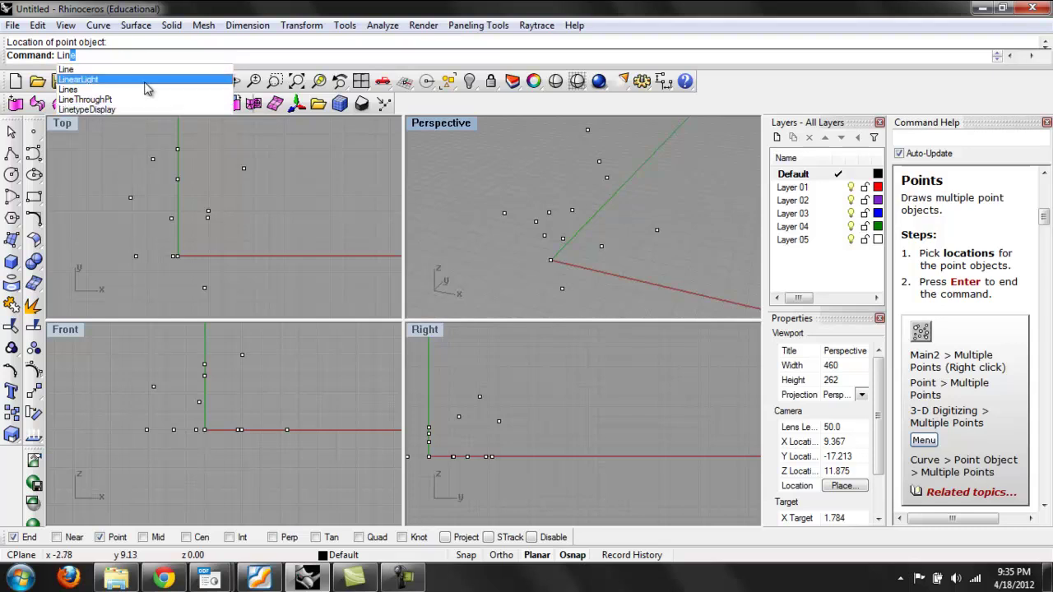
key("Return")
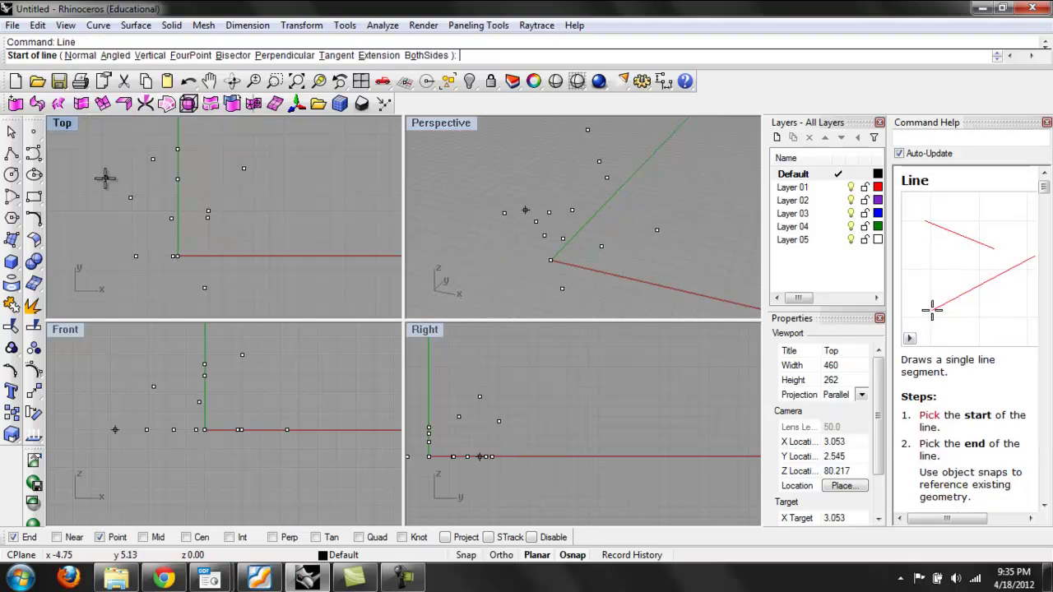
scroll(113, 201, "up", 3)
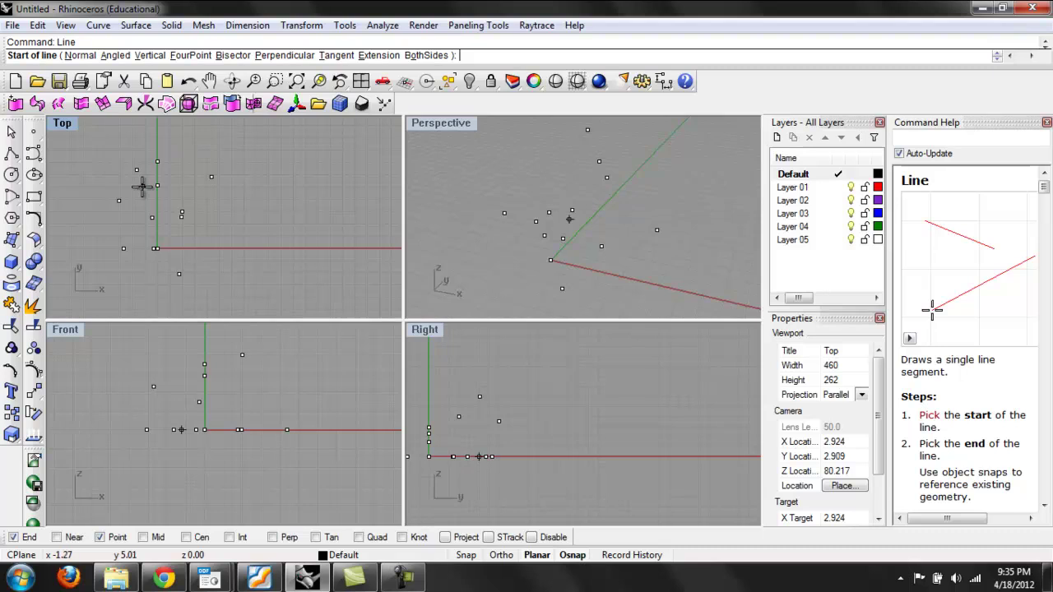
key("Right")
key("Right")
key("Right")
key("Down")
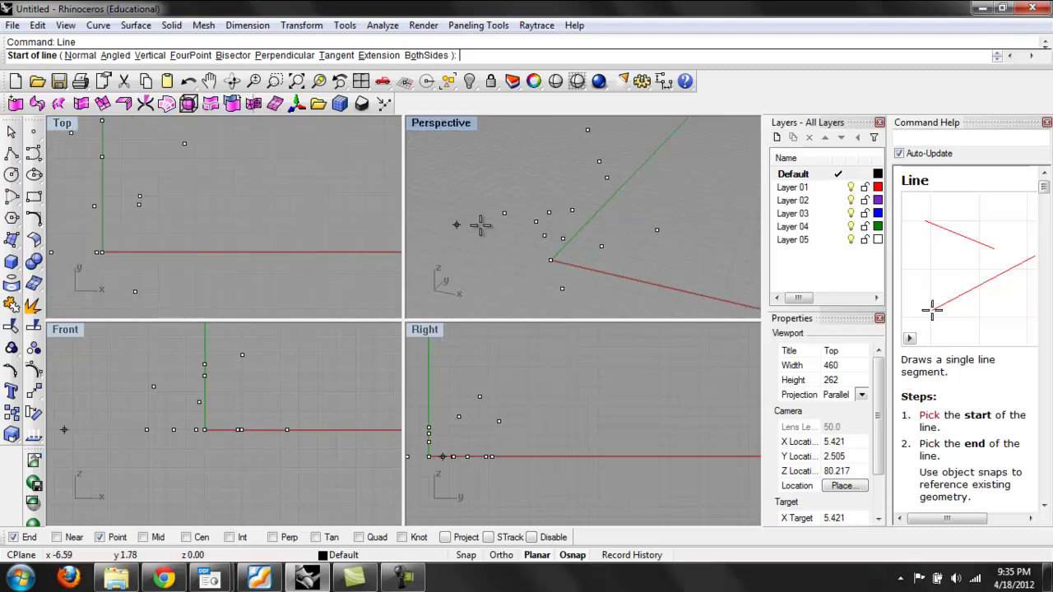
left_click(240, 252)
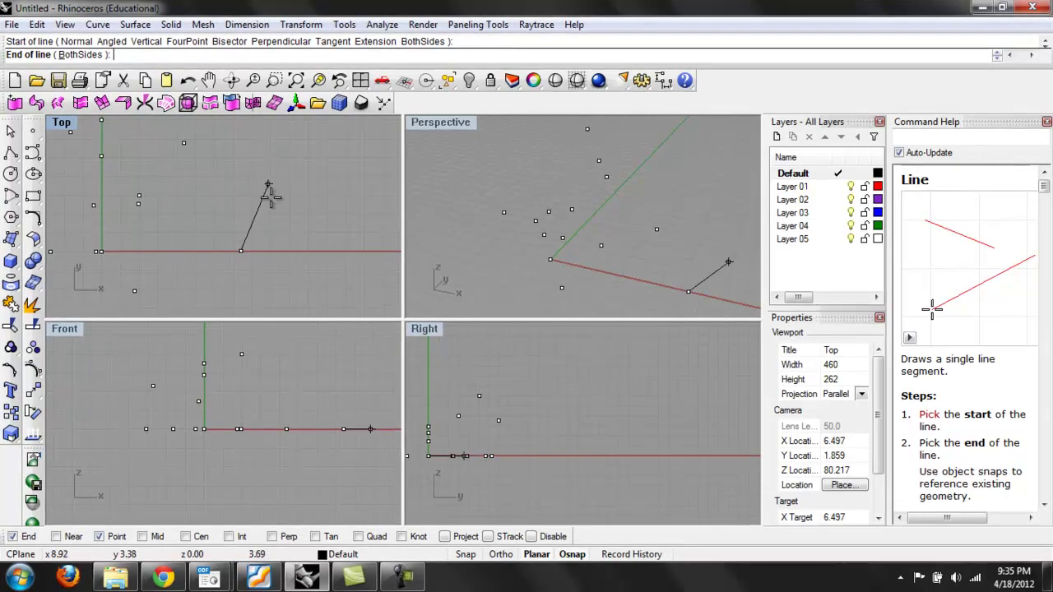
scroll(247, 247, "up", 3)
scroll(210, 240, "up", 3)
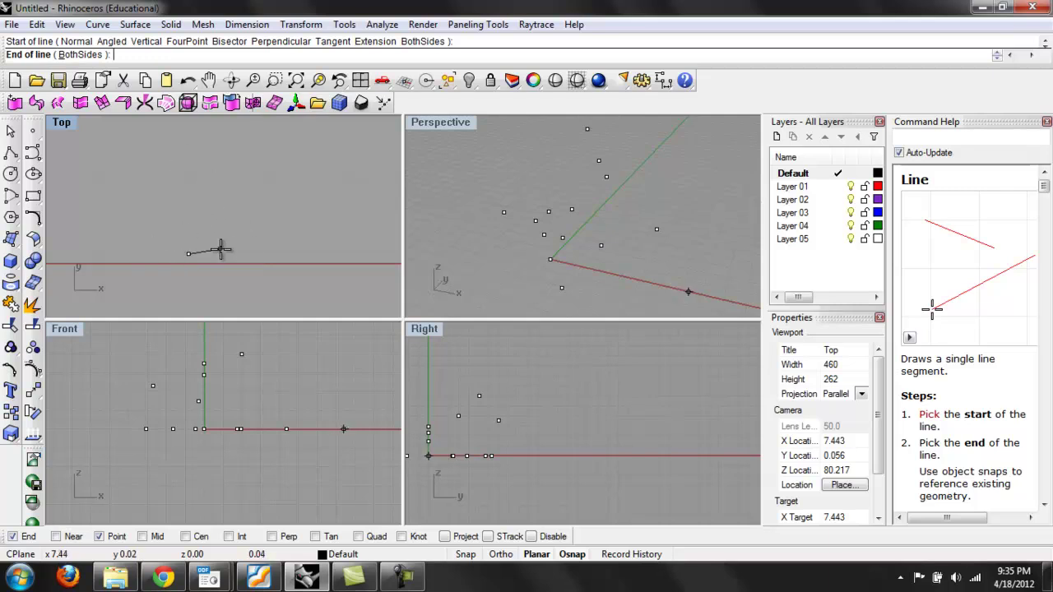
scroll(272, 247, "down", 5)
scroll(280, 214, "down", 5)
scroll(264, 230, "down", 3)
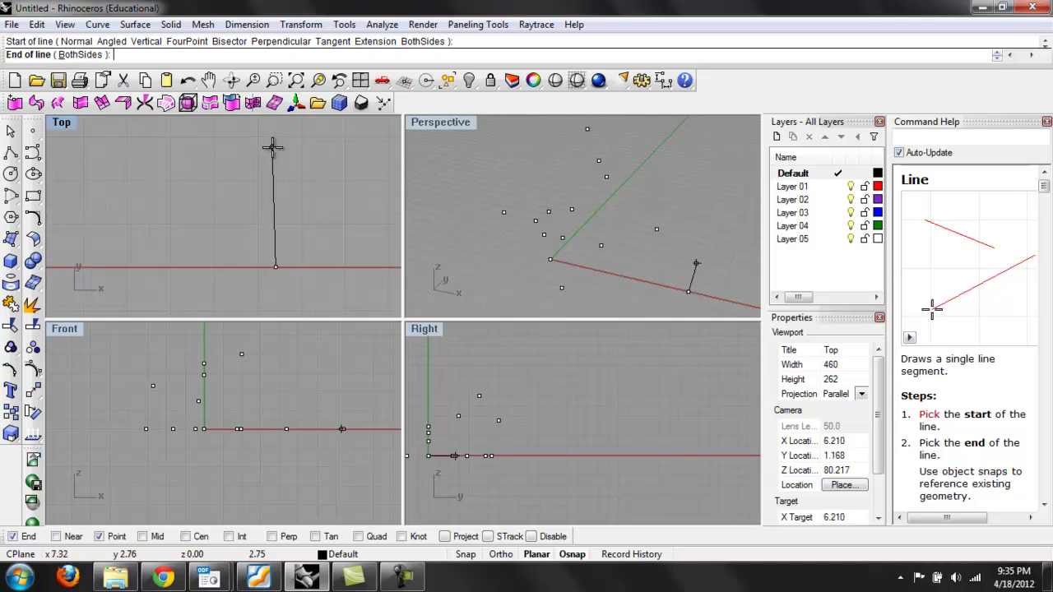
left_click(273, 148)
right_click_drag(616, 219, 672, 285)
left_click_drag(679, 289, 609, 263)
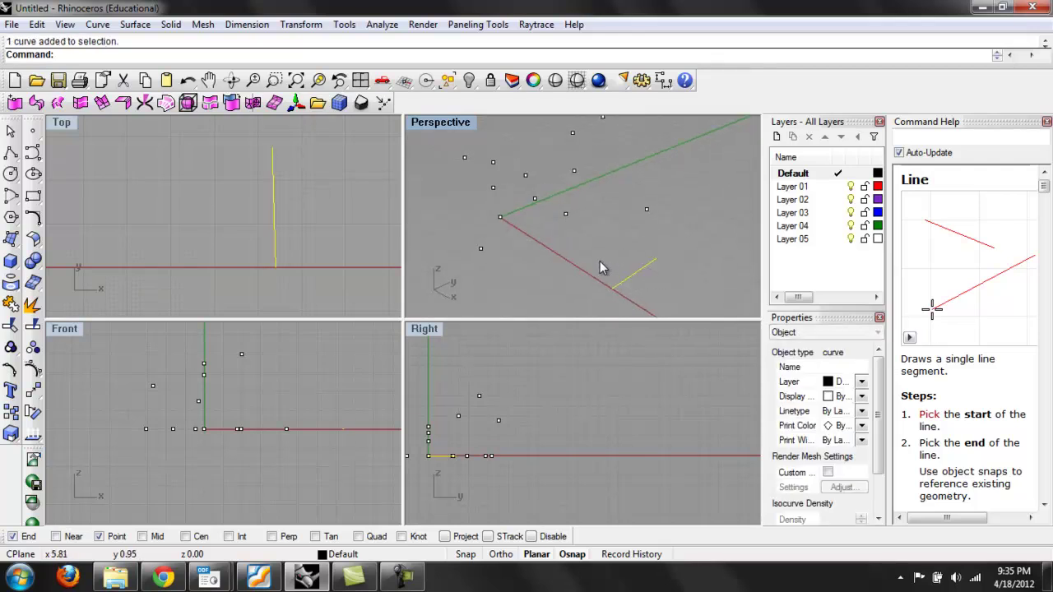
key("Delete")
right_click_drag(598, 292, 603, 259)
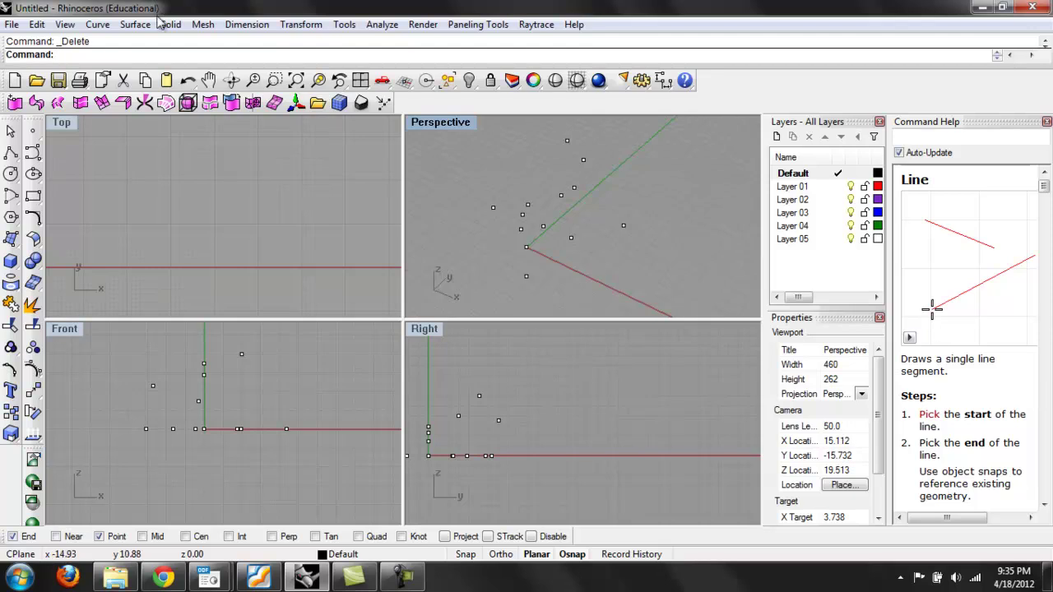
Step: Start the Line Segments command from the Curve > Line menu
left_click(98, 25)
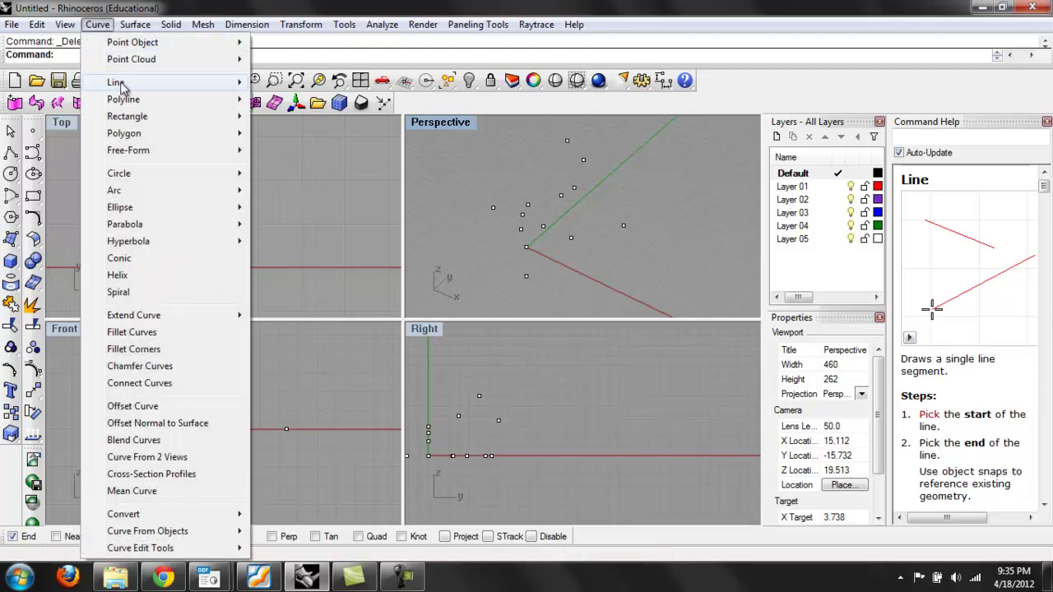
mouse_move(120, 85)
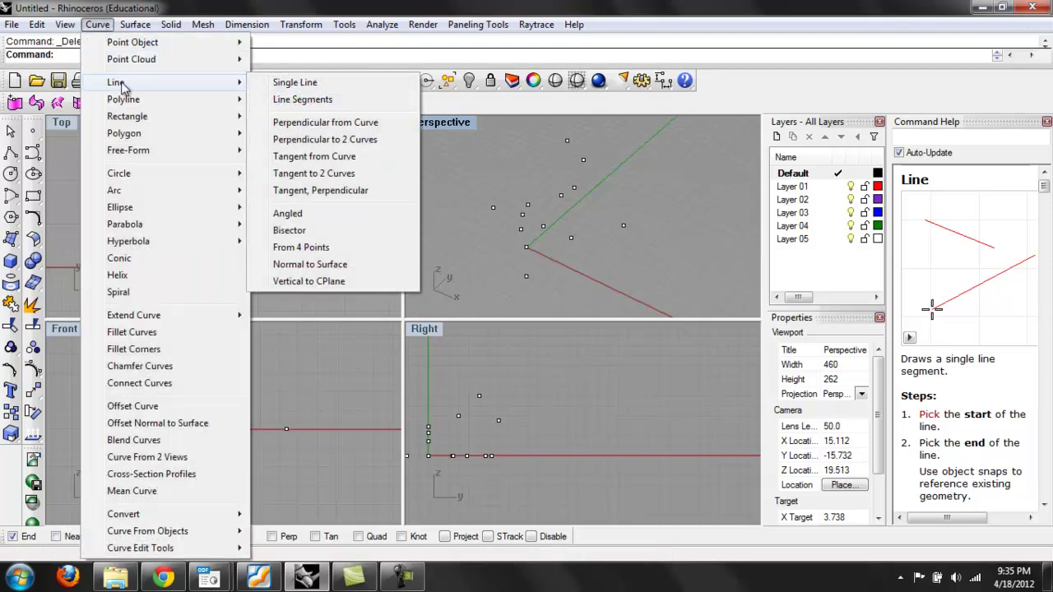
left_click(311, 100)
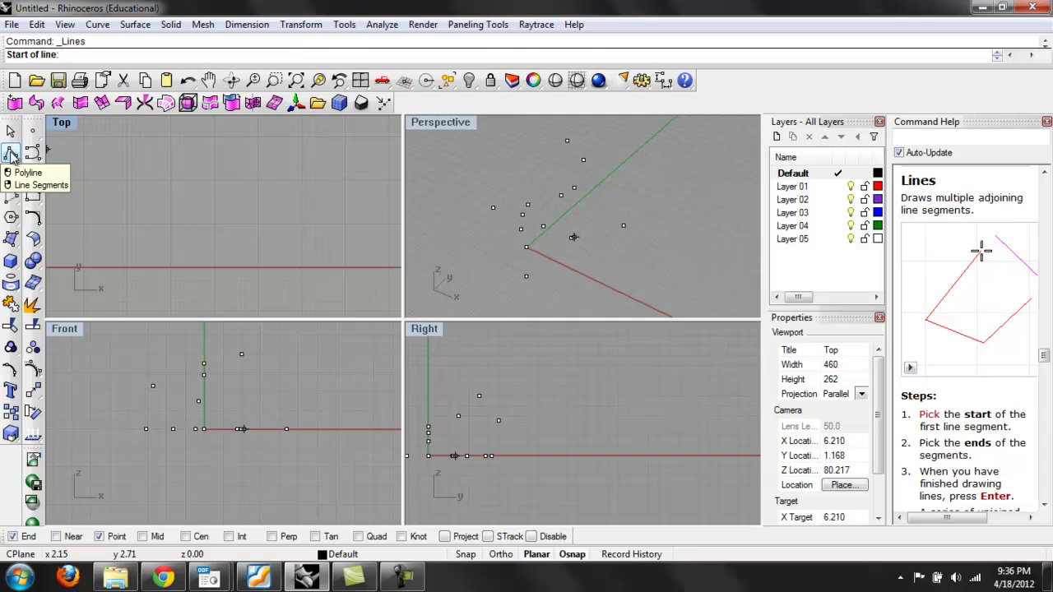
Step: Draw the first connected segments from the origin, snapping vertices onto existing points
right_click_drag(527, 228, 579, 254)
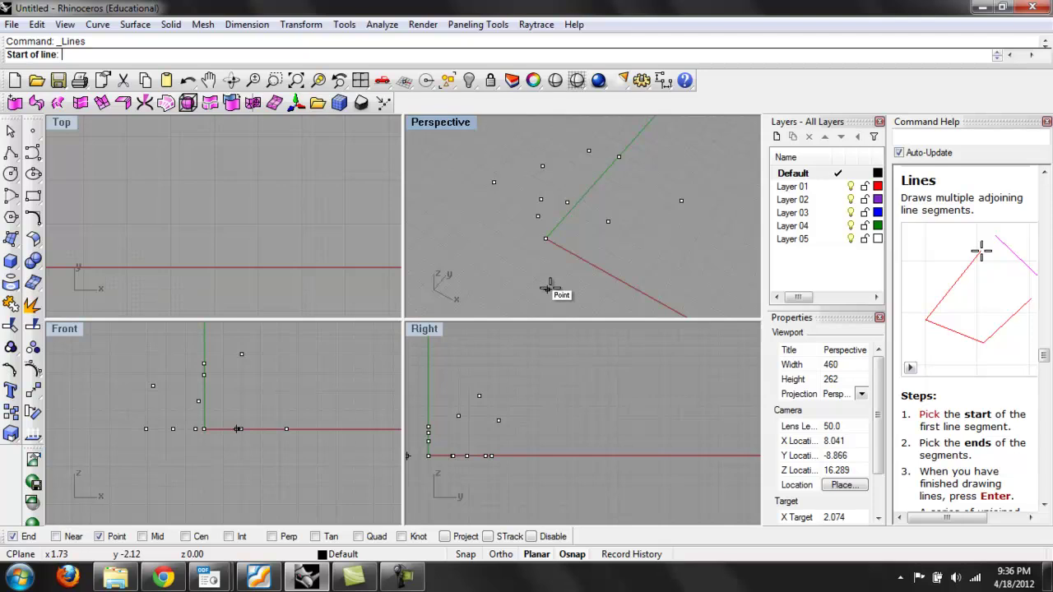
left_click(549, 288)
left_click(547, 238)
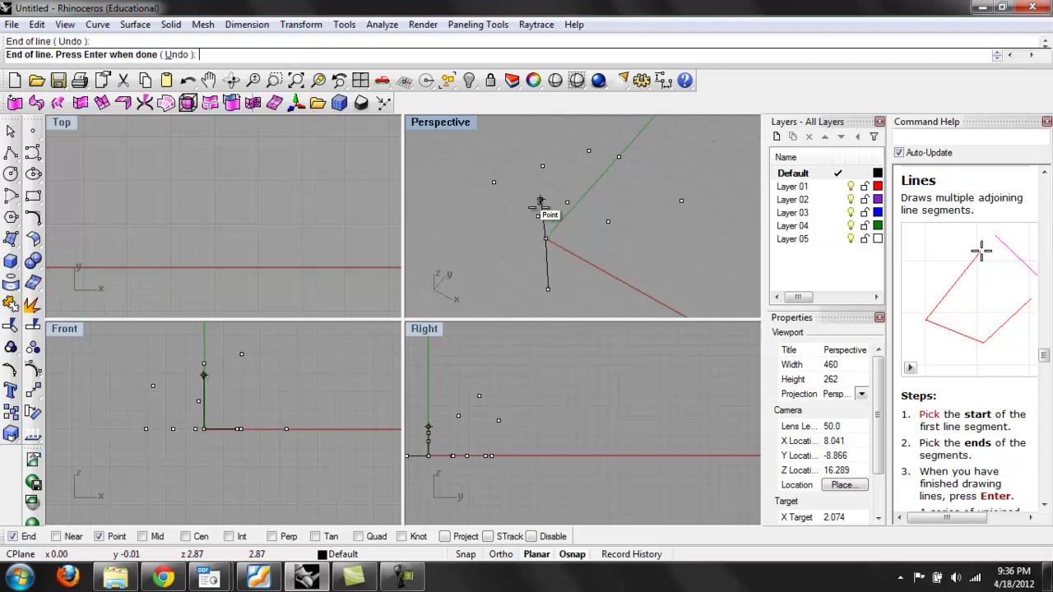
left_click(540, 202)
right_click_drag(536, 216, 564, 181)
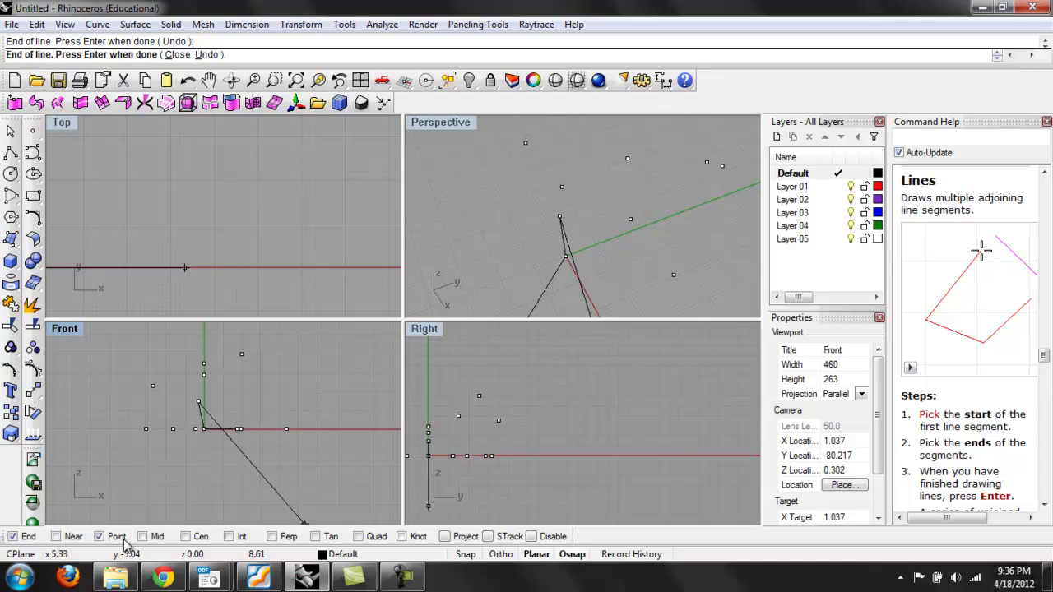
Step: Enable End osnap, disable Point osnap, then temporarily disable all object snaps
left_click(12, 537)
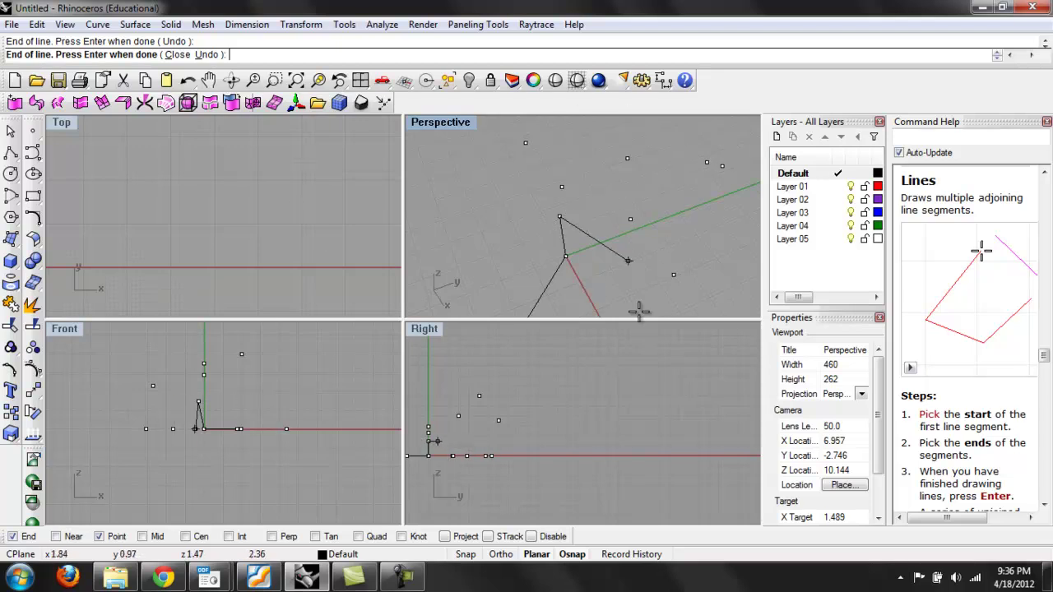
left_click(572, 556)
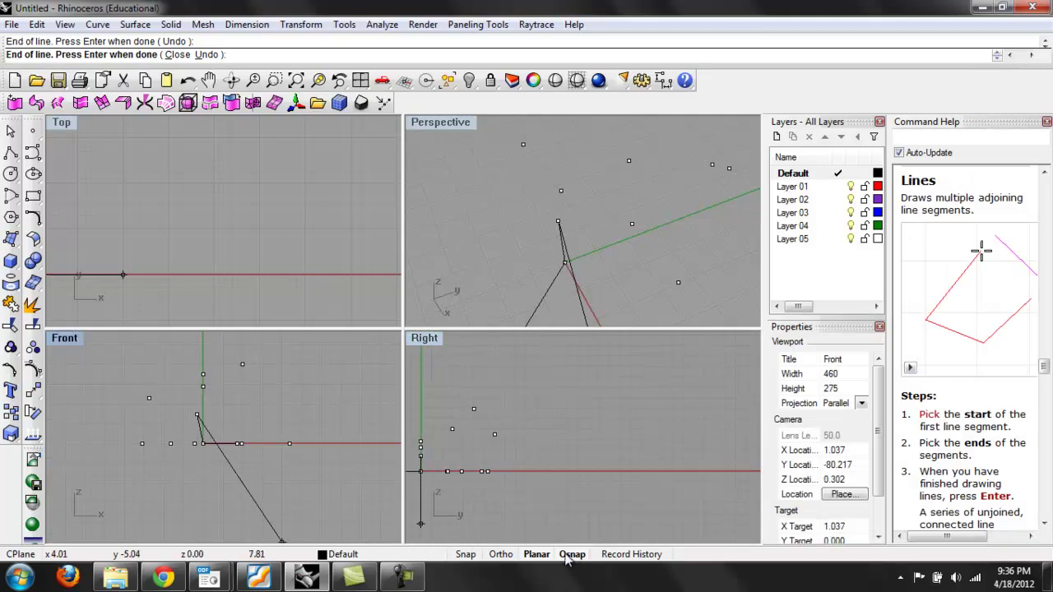
left_click(569, 555)
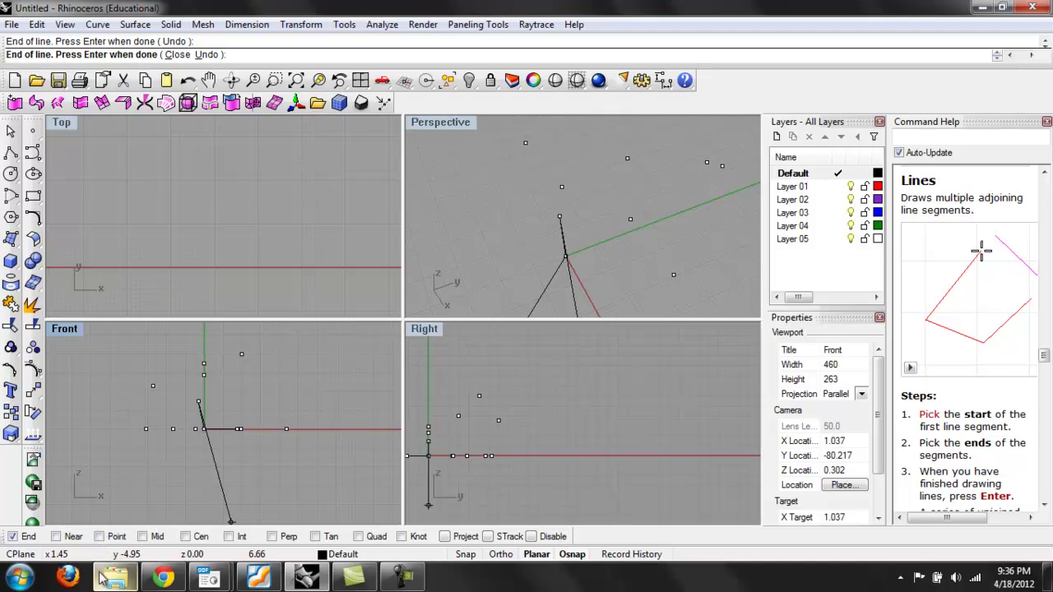
left_click(99, 537)
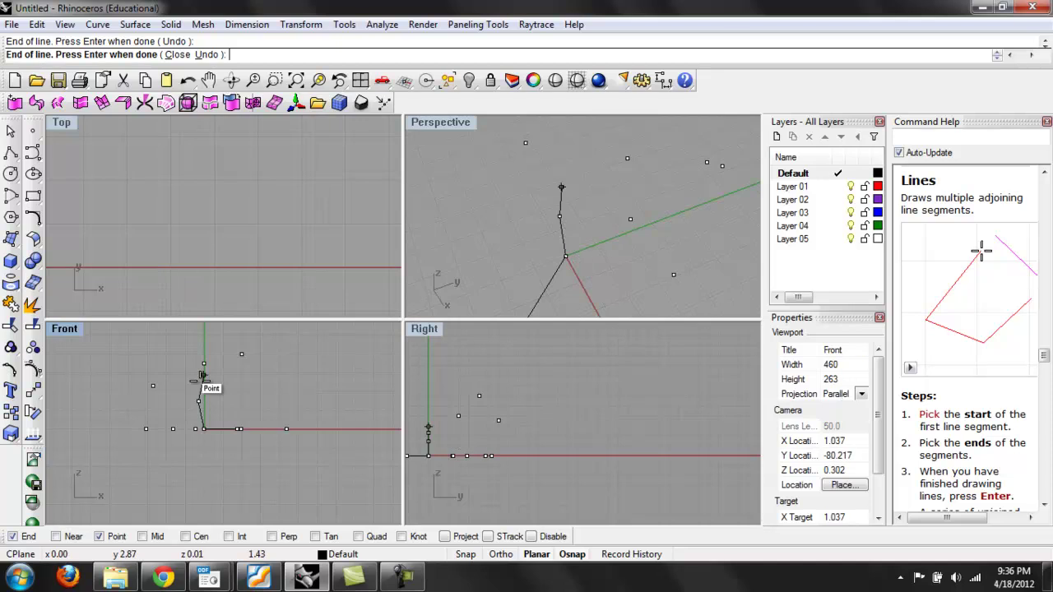
scroll(198, 369, "up", 4)
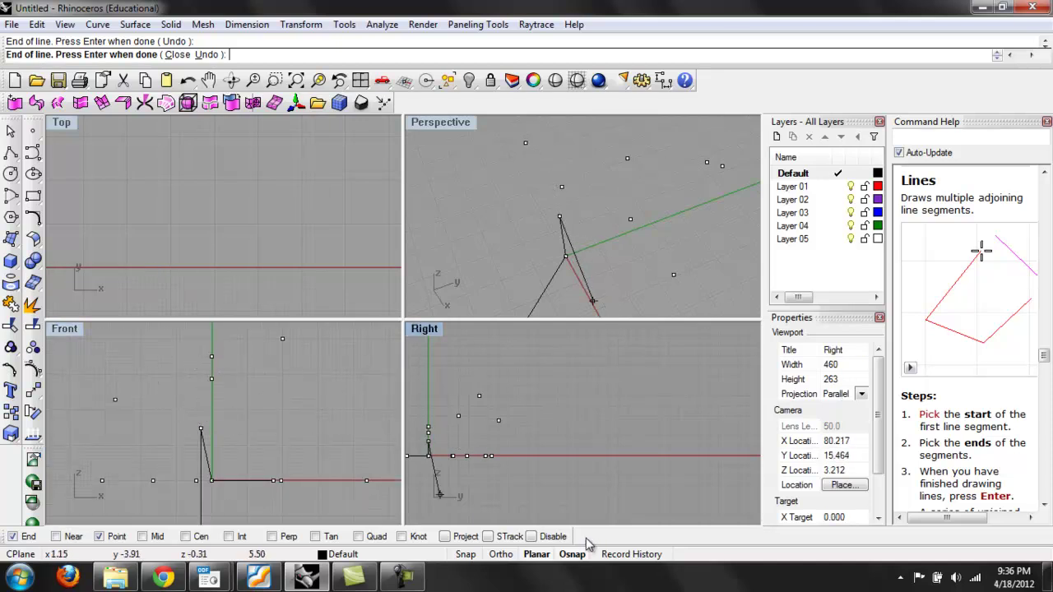
left_click(532, 537)
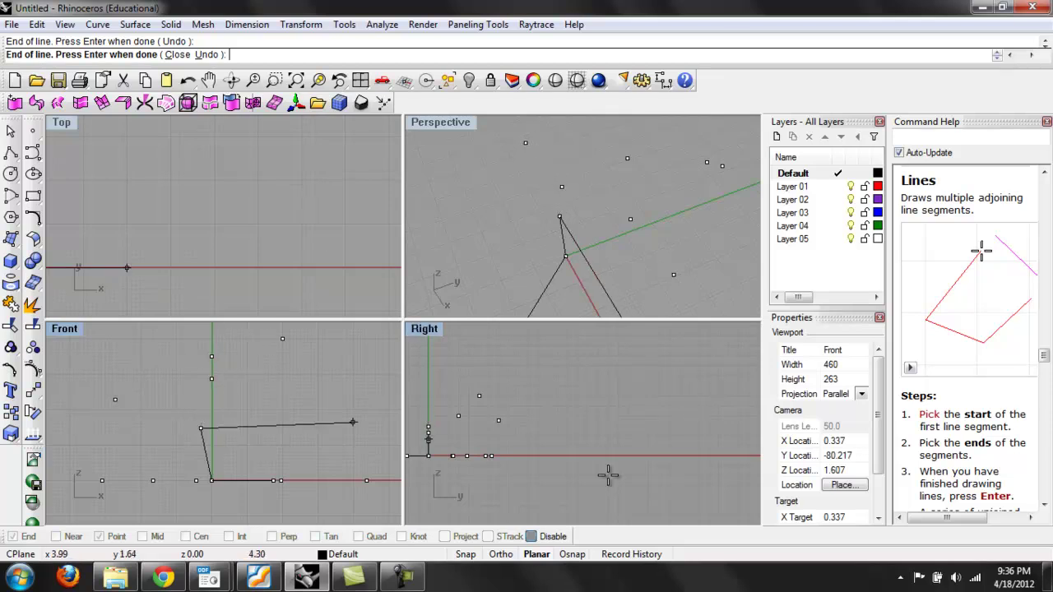
Step: Re-enable object snaps, add six more vertices on scattered points, and end the chain
left_click(532, 537)
right_click_drag(517, 255, 557, 235)
left_click(557, 236)
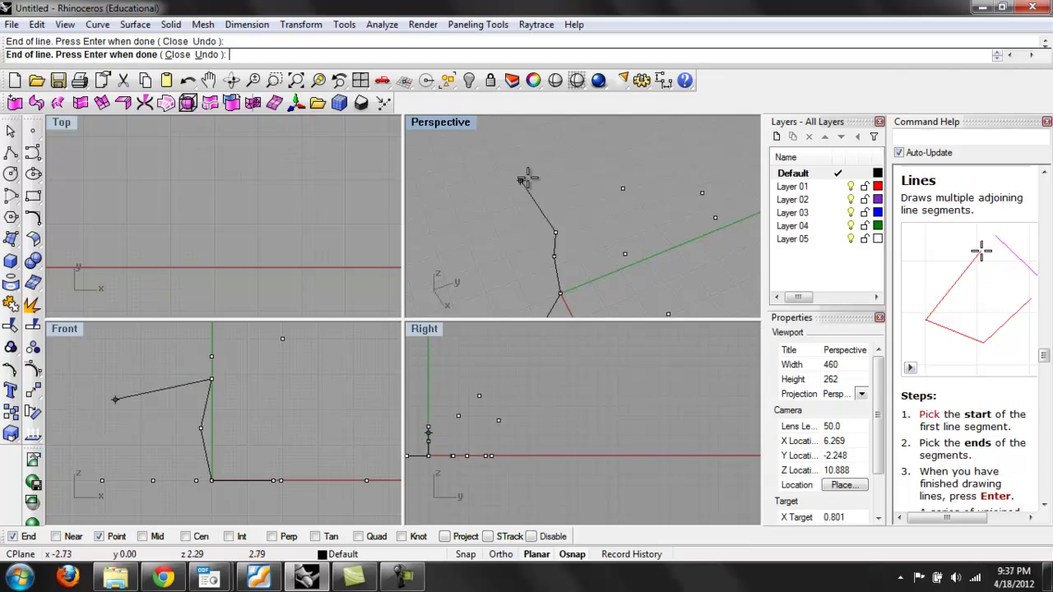
left_click(521, 180)
left_click(623, 188)
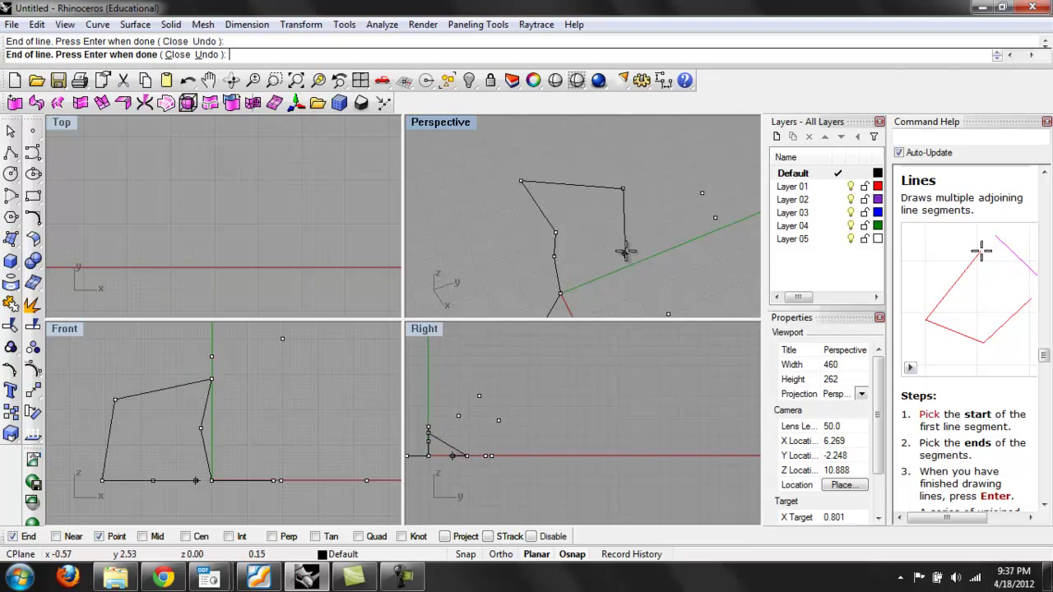
left_click(625, 254)
left_click(701, 193)
left_click(715, 217)
right_click_drag(710, 219, 682, 228)
right_click(666, 279)
right_click_drag(666, 280, 605, 272)
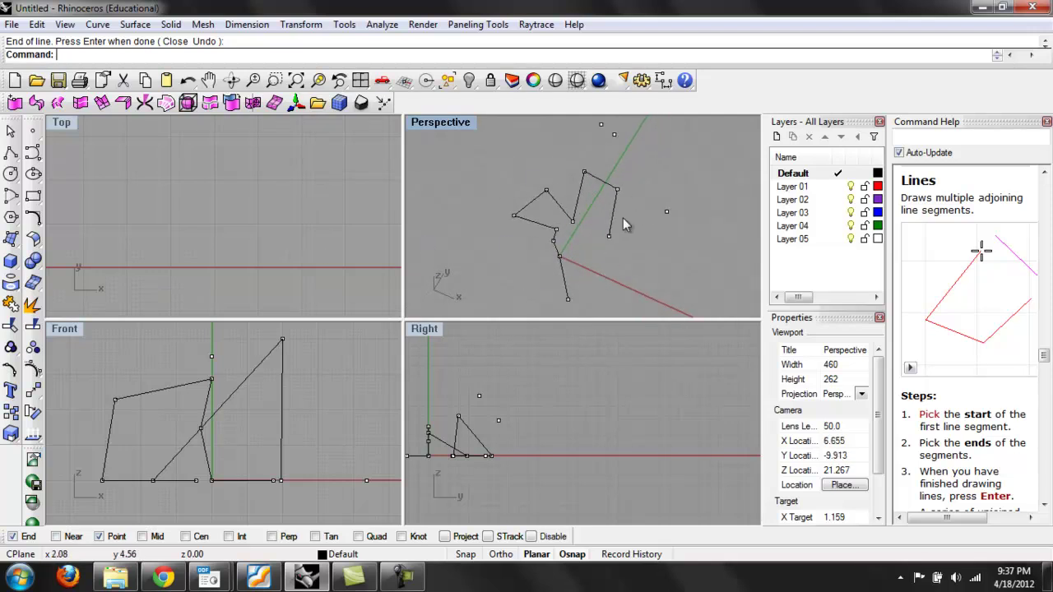
Step: Select several line segments in turn to inspect them, then deselect
left_click(561, 275)
right_click_drag(552, 264, 585, 280)
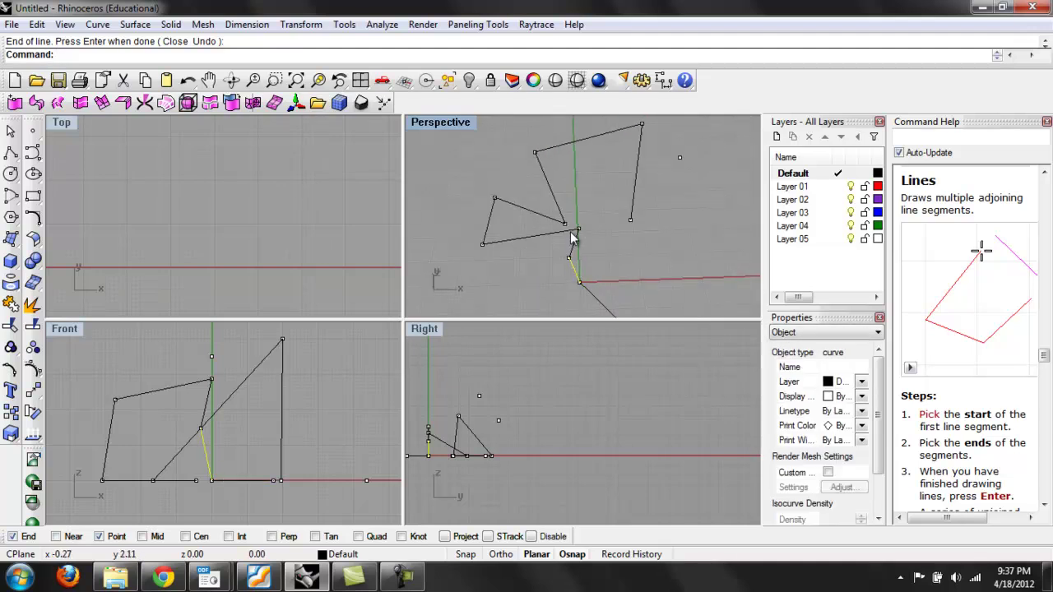
left_click(527, 239)
left_click(487, 223)
right_click_drag(517, 216, 558, 236)
left_click(535, 216)
left_click(534, 216)
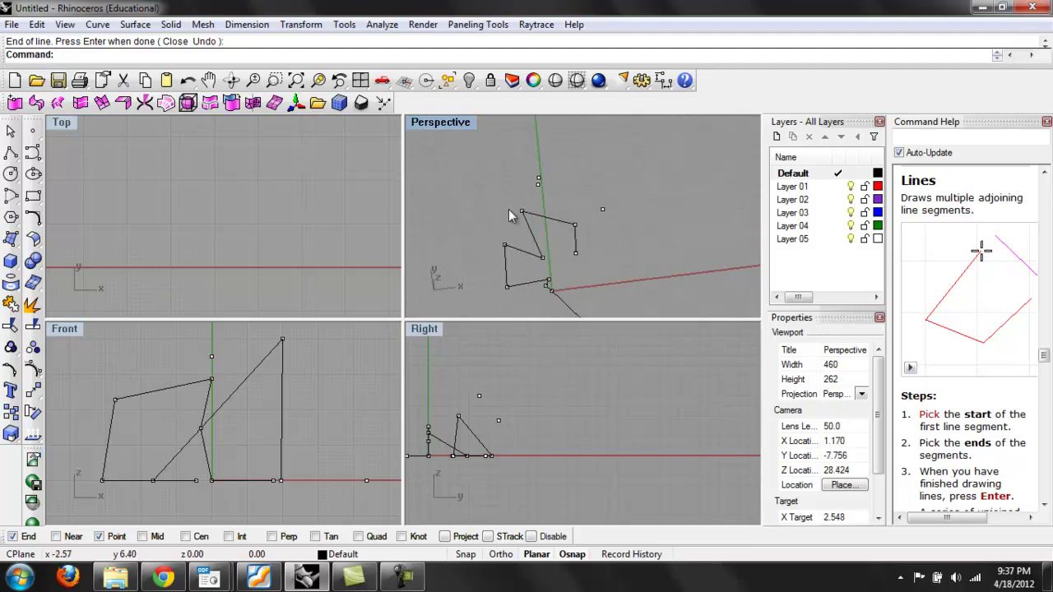
right_click_drag(505, 203, 574, 287)
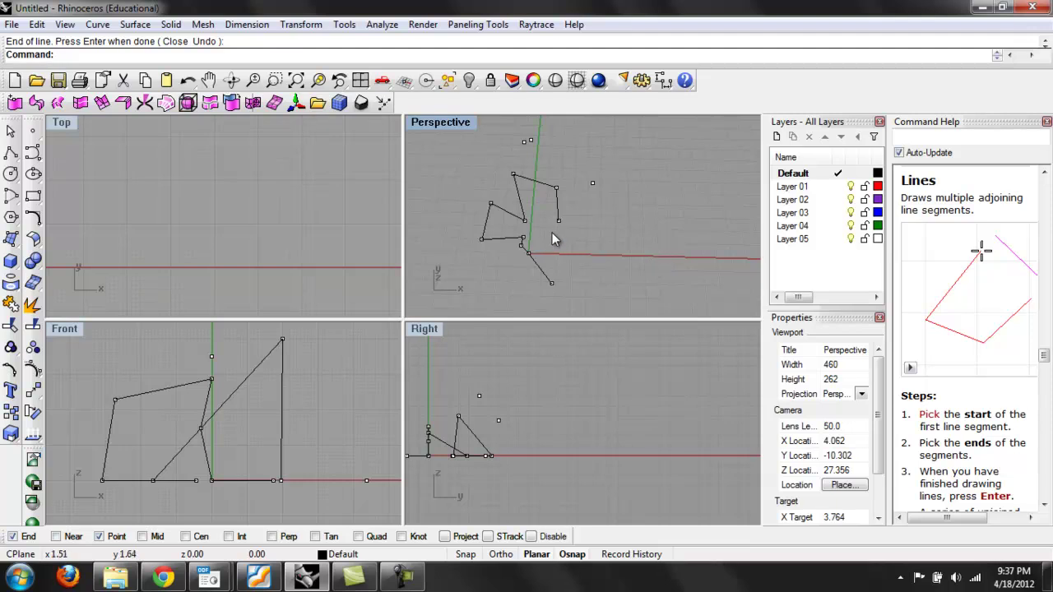
key("ctrl+z")
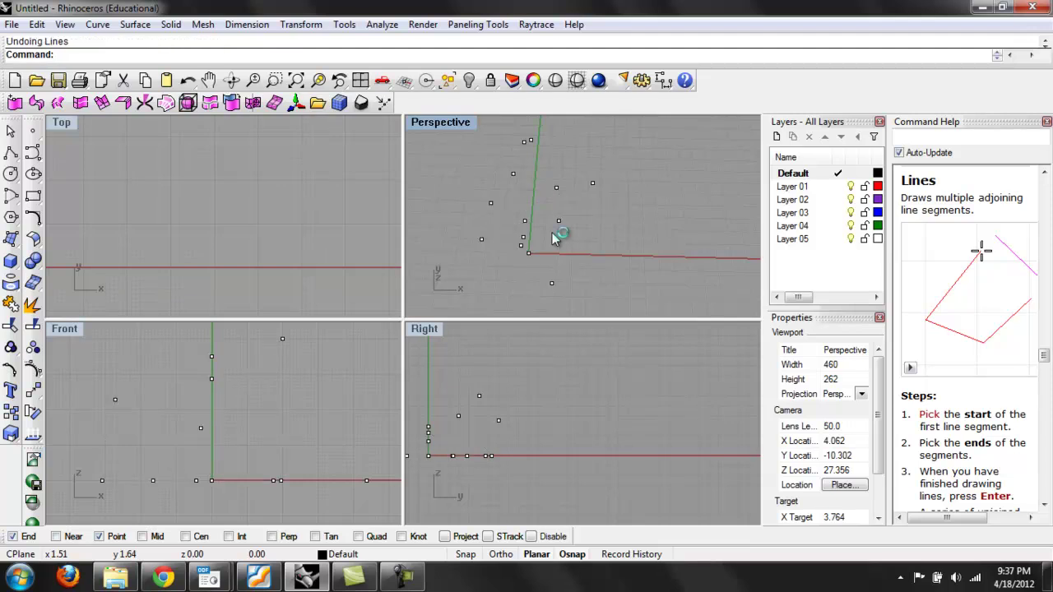
right_click_drag(606, 230, 520, 156)
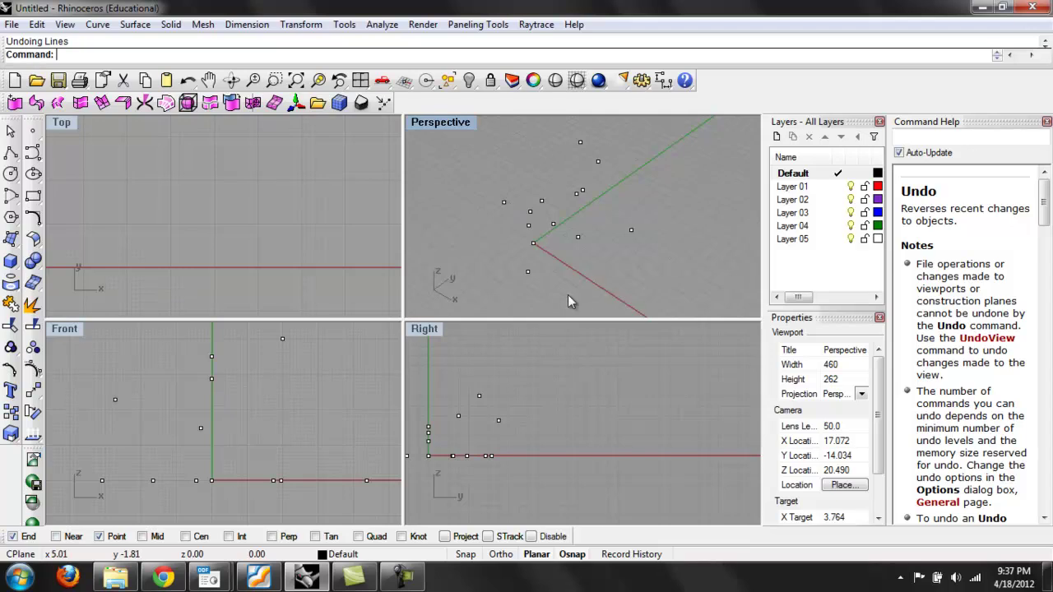
Step: Draw a seven-vertex polyline snapped onto the scattered points and finish it
left_click(11, 154)
scroll(477, 271, "up", 3)
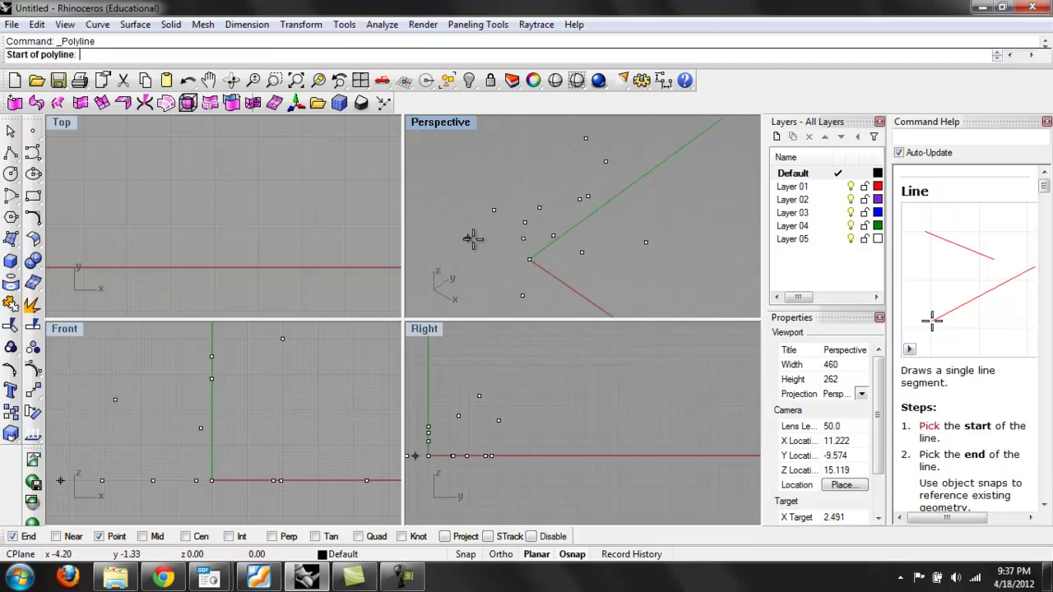
left_click(523, 295)
left_click(529, 259)
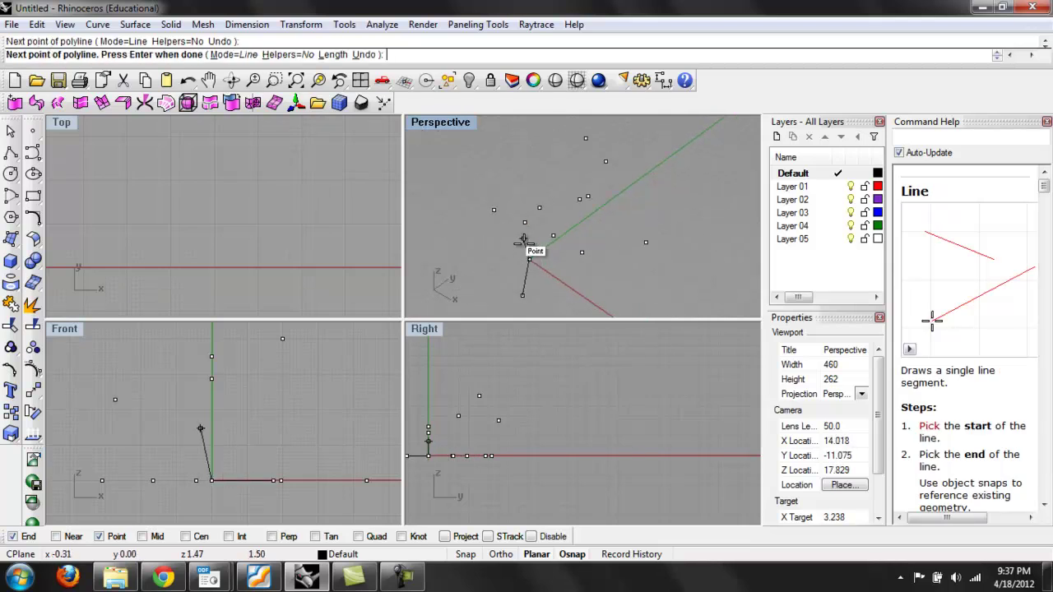
left_click(523, 239)
left_click(493, 210)
left_click(539, 207)
left_click(579, 199)
left_click(581, 252)
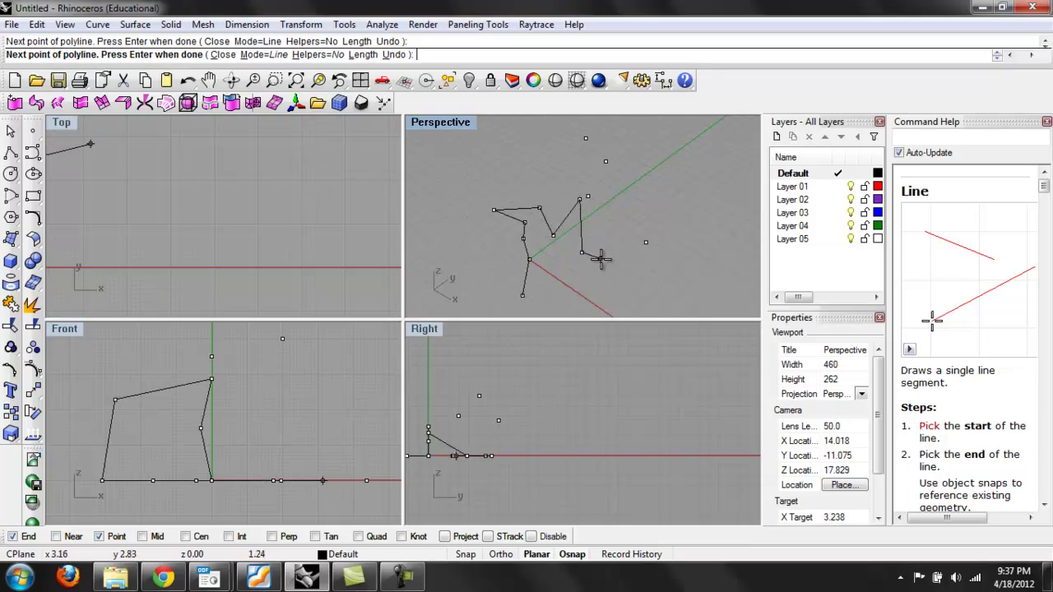
right_click(592, 248)
right_click_drag(593, 248, 519, 187)
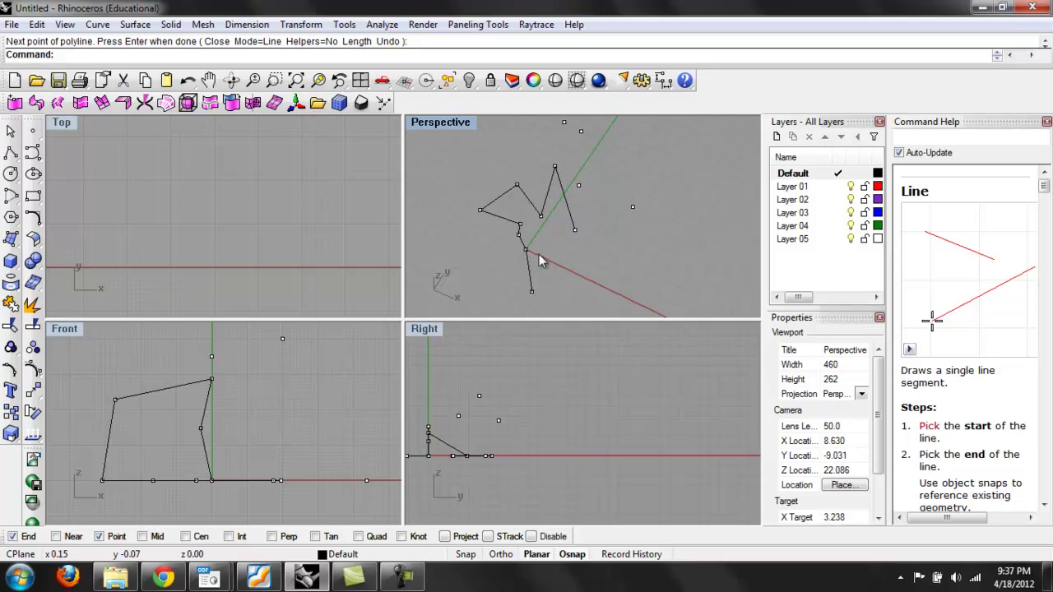
right_click(610, 244)
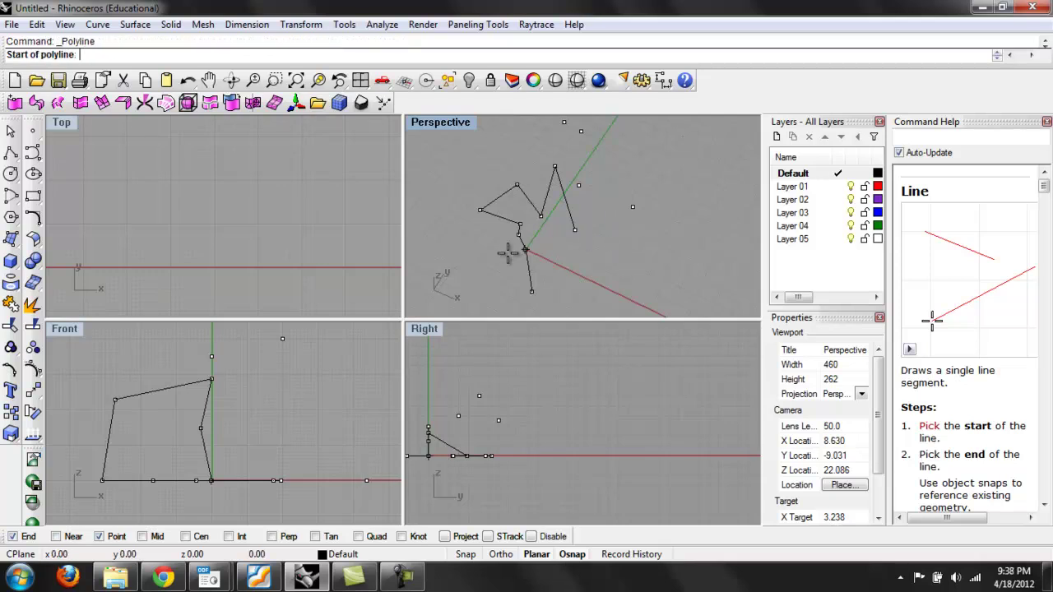
right_click_drag(485, 203, 609, 248)
left_click(596, 280)
left_click(670, 212)
left_click(640, 160)
right_click_drag(639, 159, 627, 180)
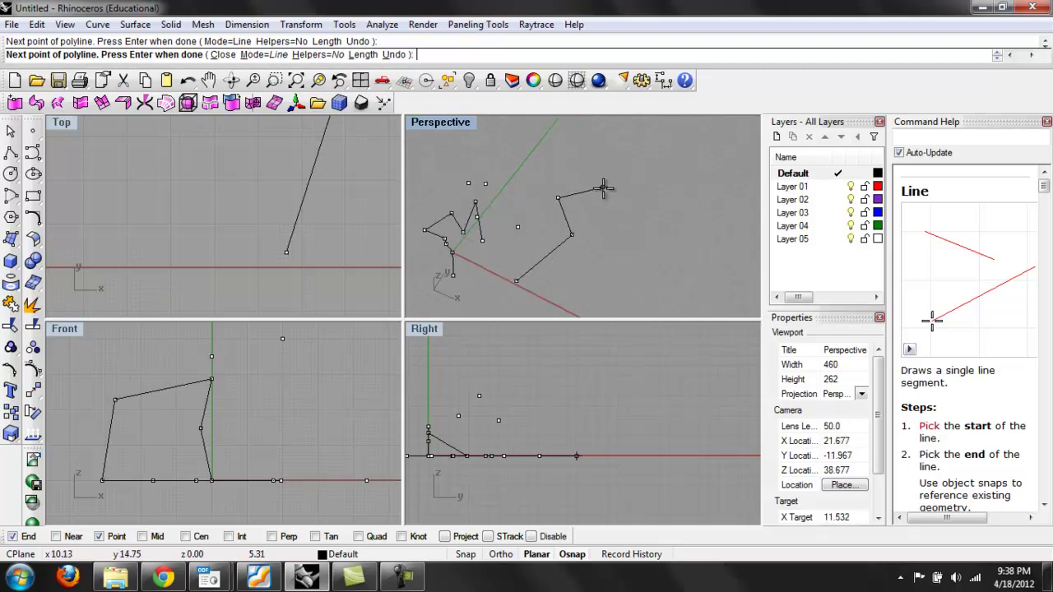
left_click(607, 190)
right_click_drag(606, 254, 642, 171)
left_click(613, 285)
right_click_drag(613, 286, 662, 243)
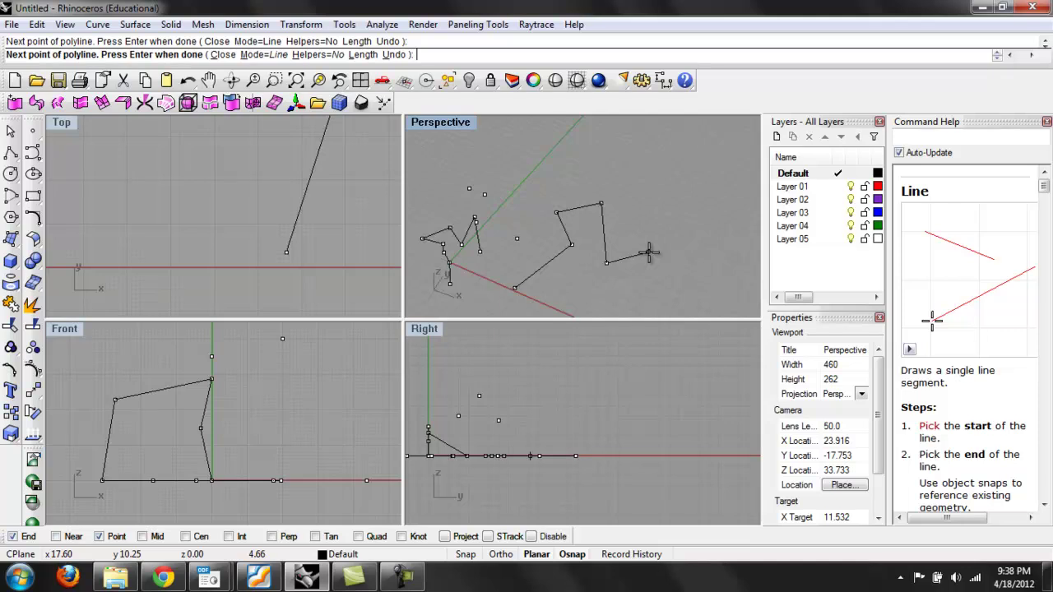
key("Escape")
right_click_drag(588, 230, 531, 201)
right_click_drag(492, 273, 576, 270)
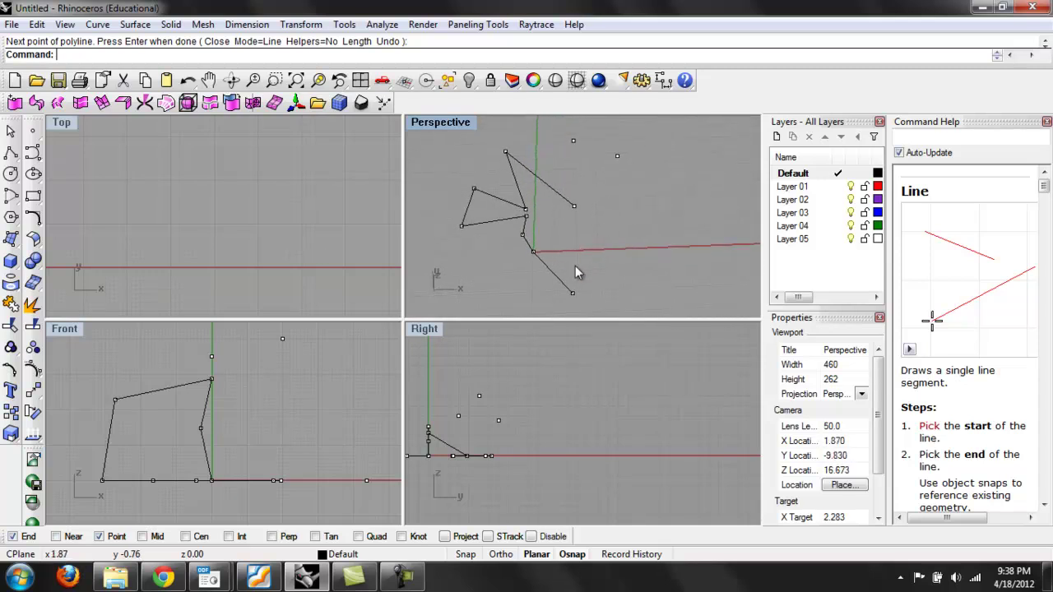
Step: Select the polyline through the scattered points and orbit the Perspective view to inspect it
left_click(497, 199)
right_click_drag(481, 263, 629, 216)
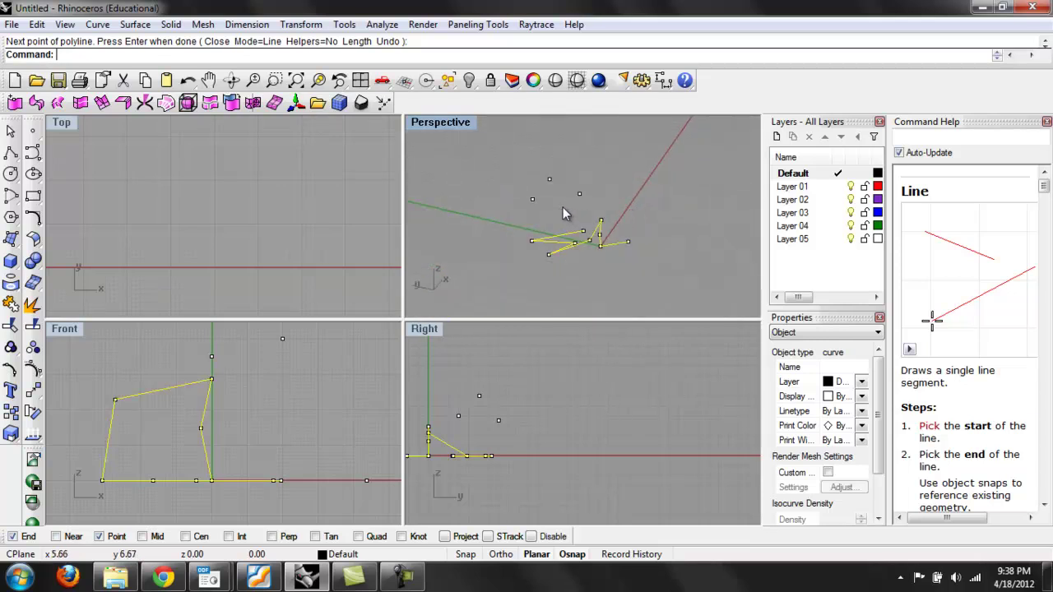
right_click_drag(563, 212, 582, 164)
right_click_drag(581, 247, 566, 225)
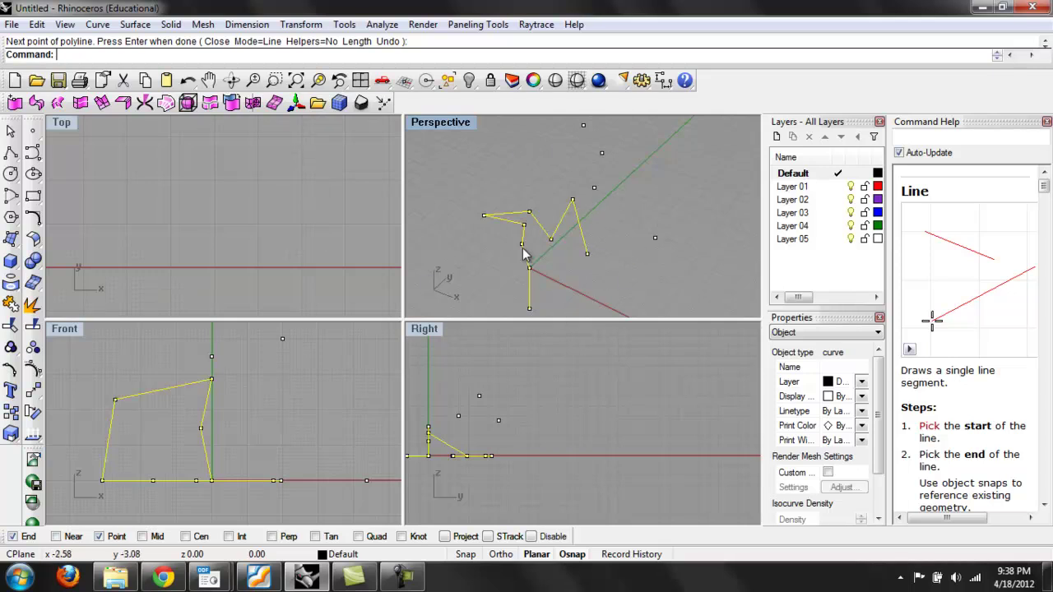
right_click_drag(607, 250, 621, 269)
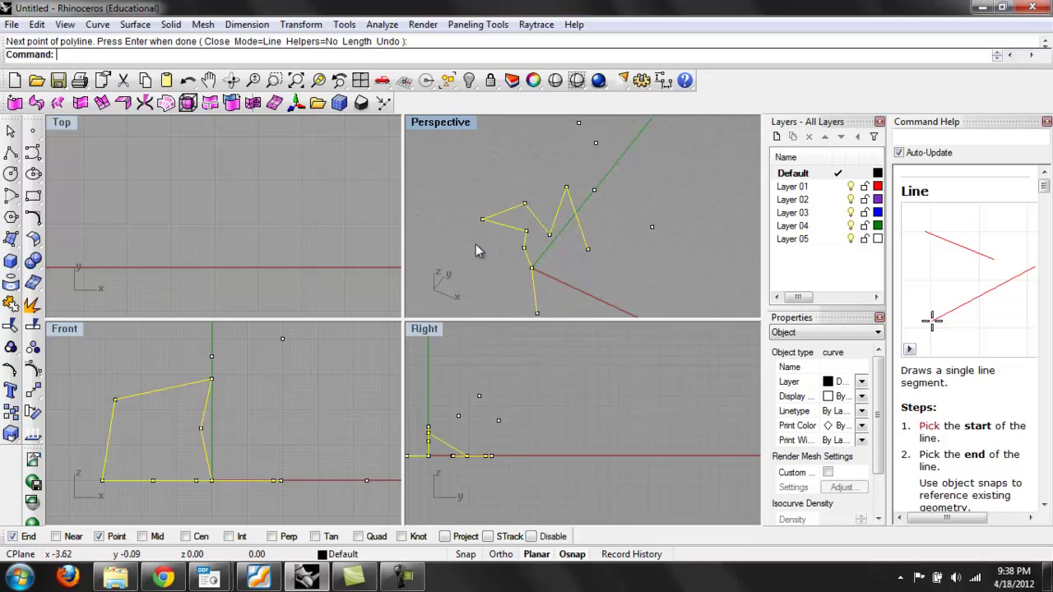
Step: Explode the polyline into 8 segments and select several to confirm they are separate
left_click(34, 309)
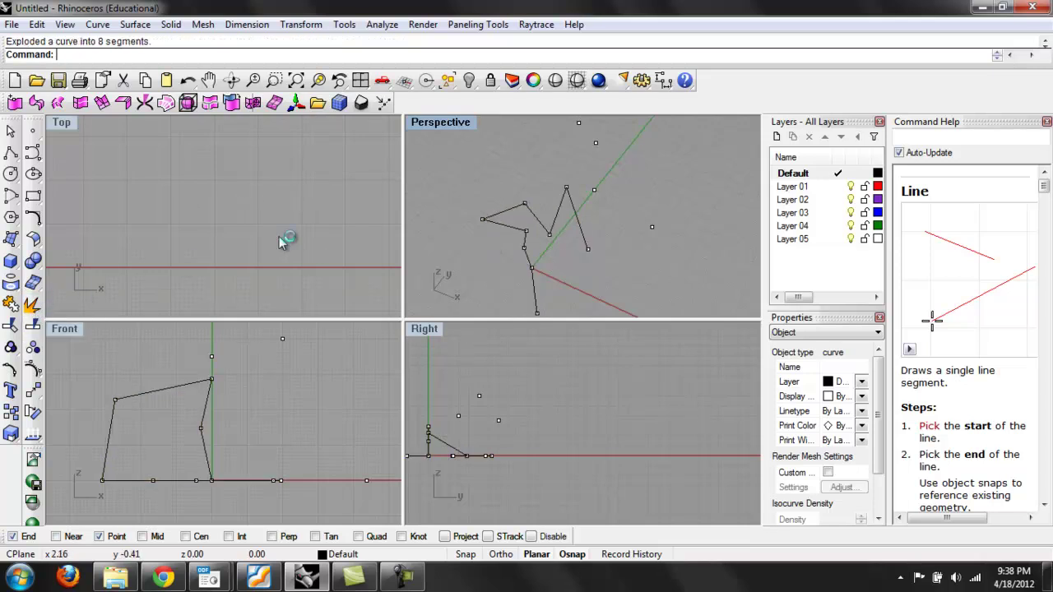
left_click(508, 223)
left_click(527, 226)
left_click(532, 214)
left_click(561, 215)
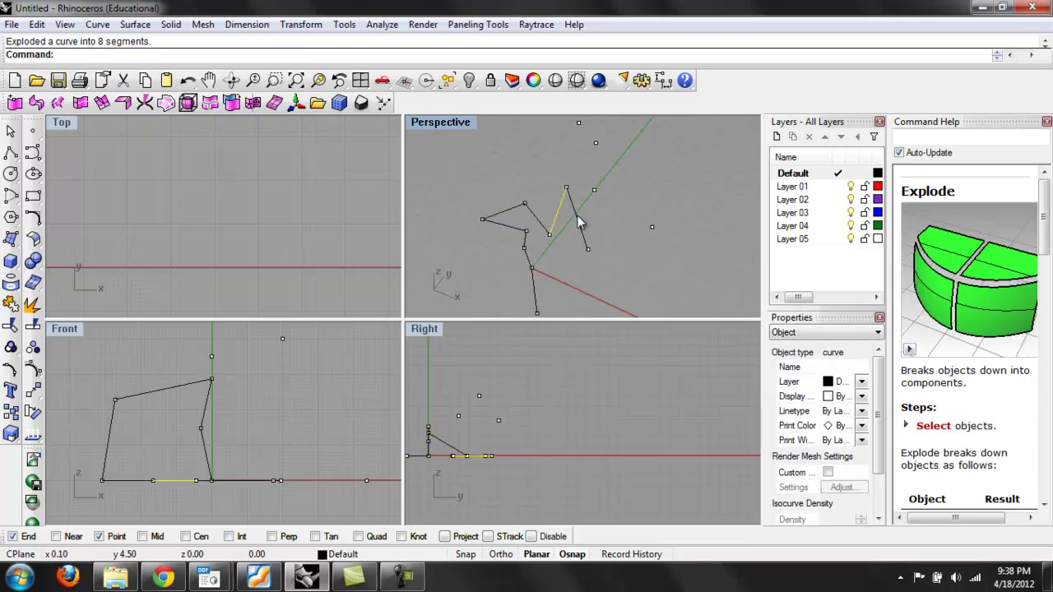
Step: Delete one upper segment of the exploded polyline
right_click_drag(583, 290, 510, 241)
left_click(523, 230)
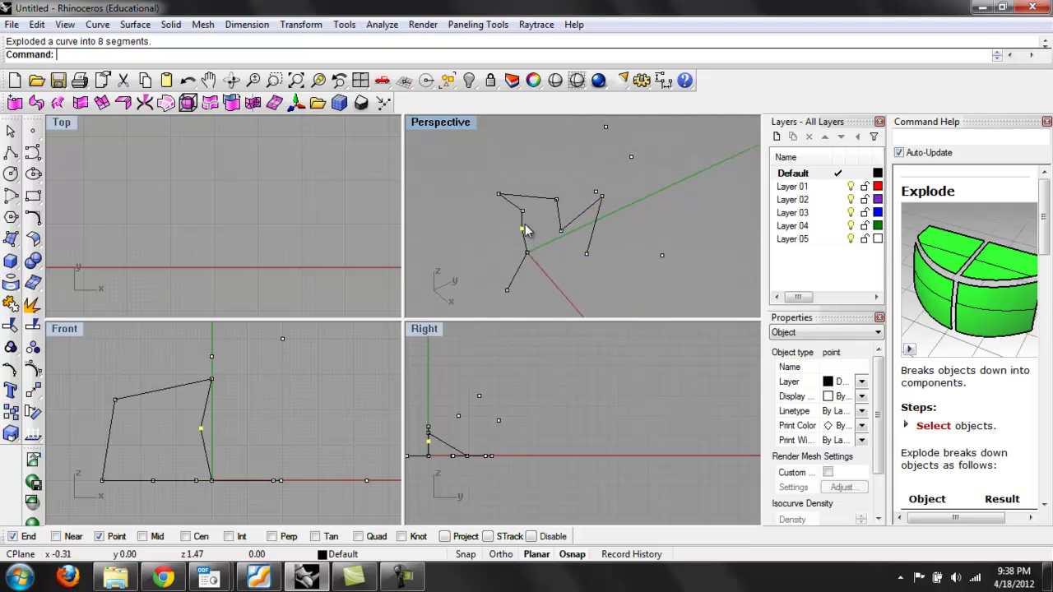
left_click(552, 259)
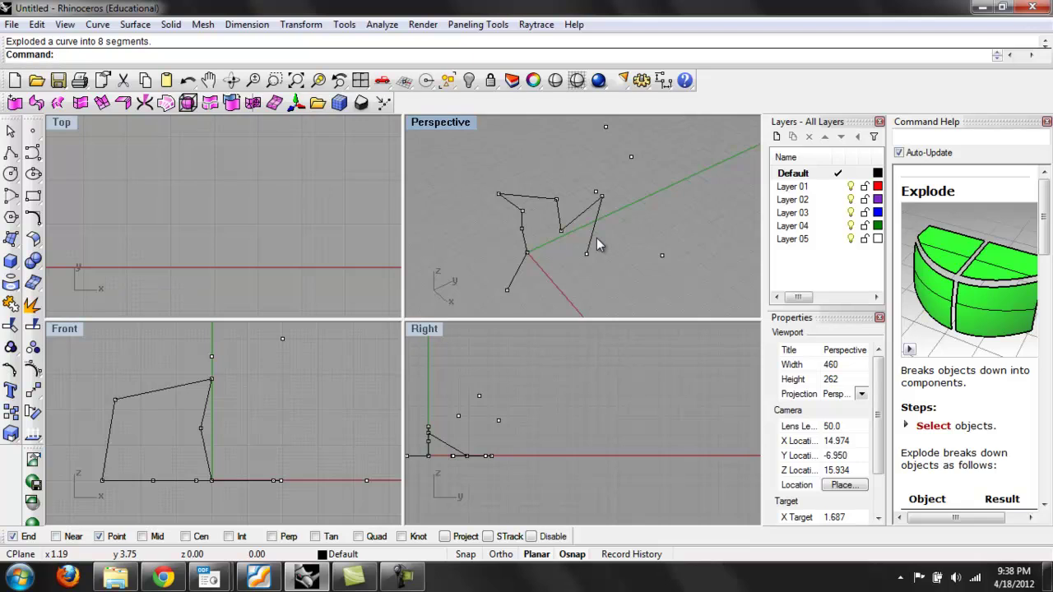
right_click_drag(547, 262, 500, 264)
left_click(509, 242)
key("Delete")
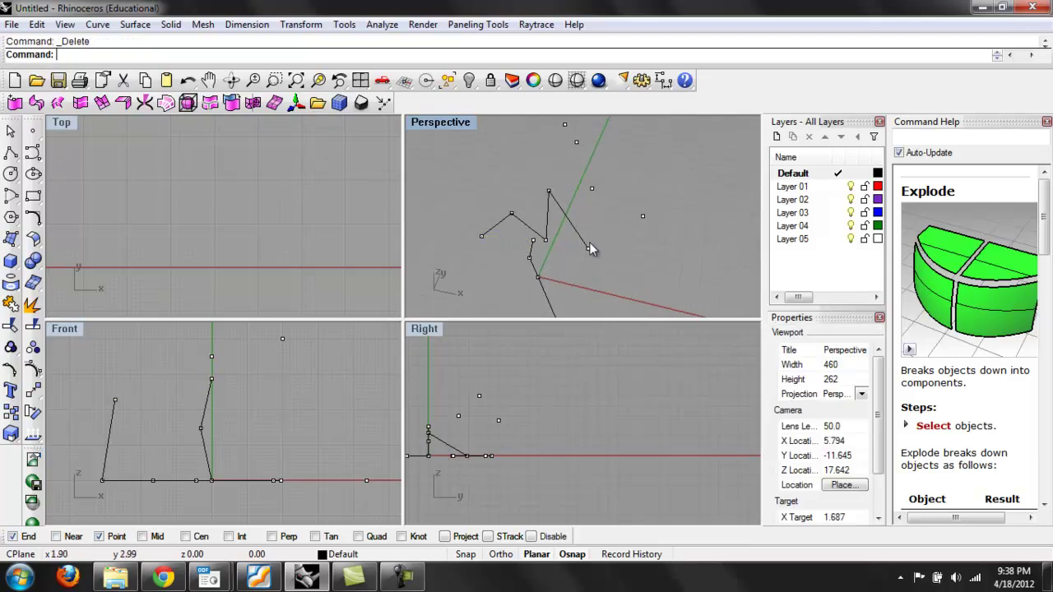
Step: Undo the segment deletion and the explode to restore the whole polyline
key("ctrl+z")
key("ctrl+z")
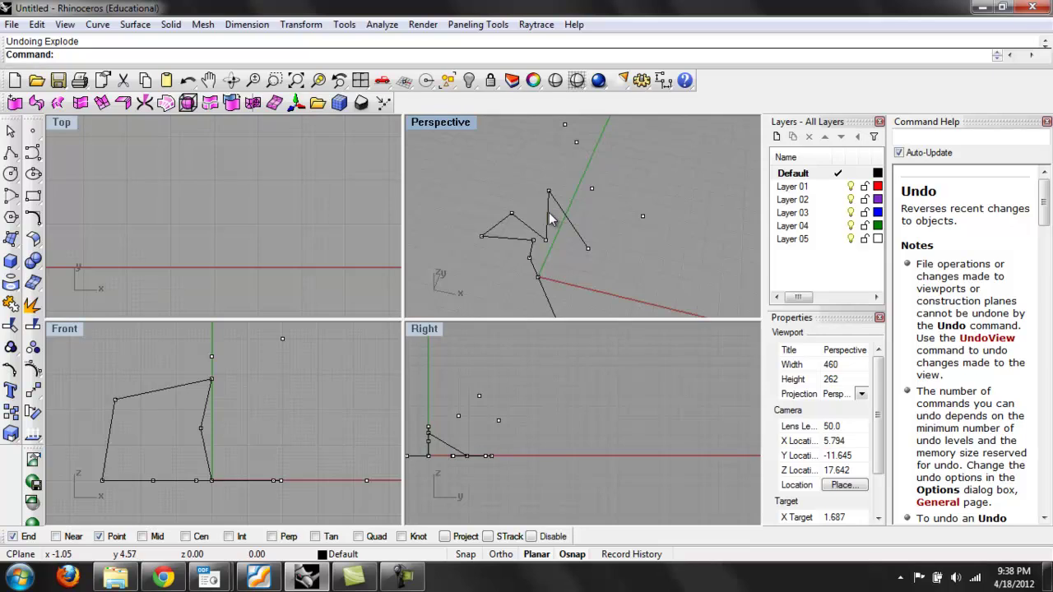
left_click(581, 239)
right_click_drag(602, 247, 536, 243)
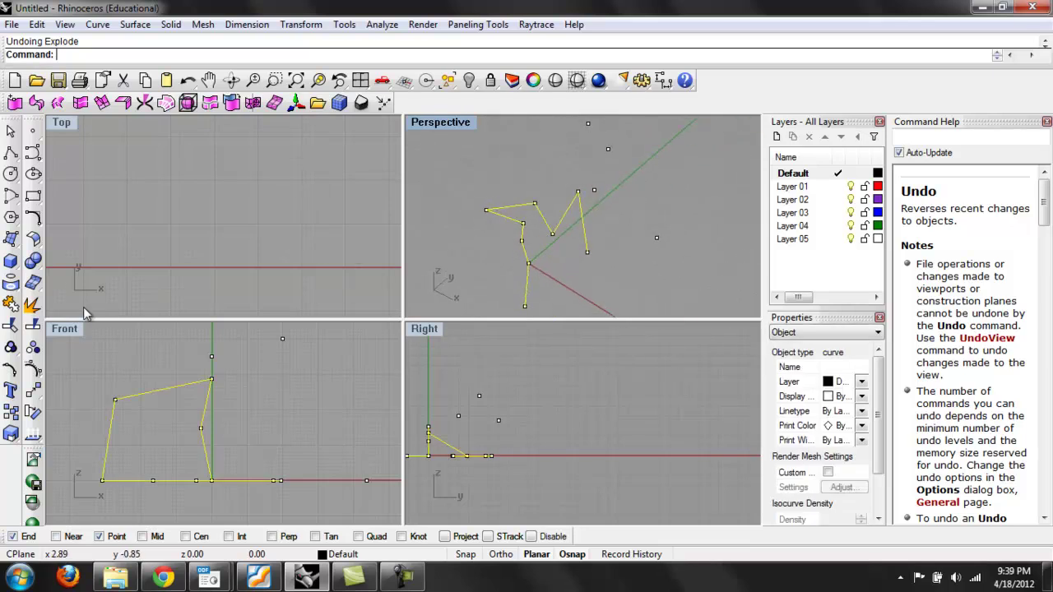
Step: Explode the polyline again and select individual segments to check they are separate
left_click(31, 305)
right_click_drag(629, 218, 497, 257)
left_click(498, 231)
right_click_drag(486, 202, 480, 173)
left_click(551, 248)
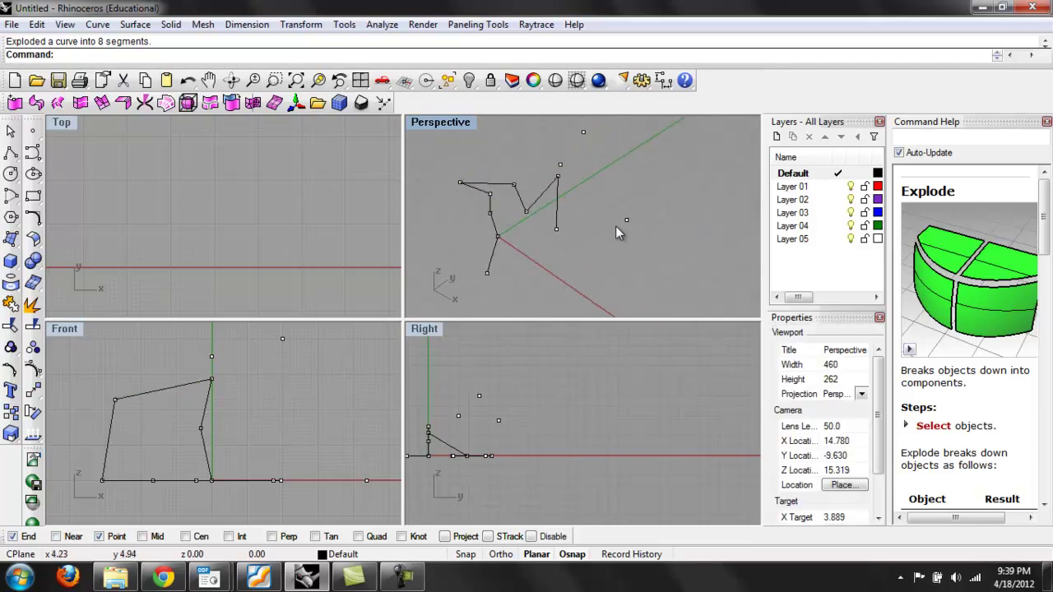
right_click_drag(612, 252, 509, 198)
left_click(508, 198)
mouse_move(553, 252)
right_mouse_down()
mouse_move(462, 219)
mouse_move(625, 237)
mouse_move(560, 286)
mouse_move(565, 263)
mouse_move(499, 230)
mouse_move(553, 254)
right_mouse_up()
left_click(564, 262)
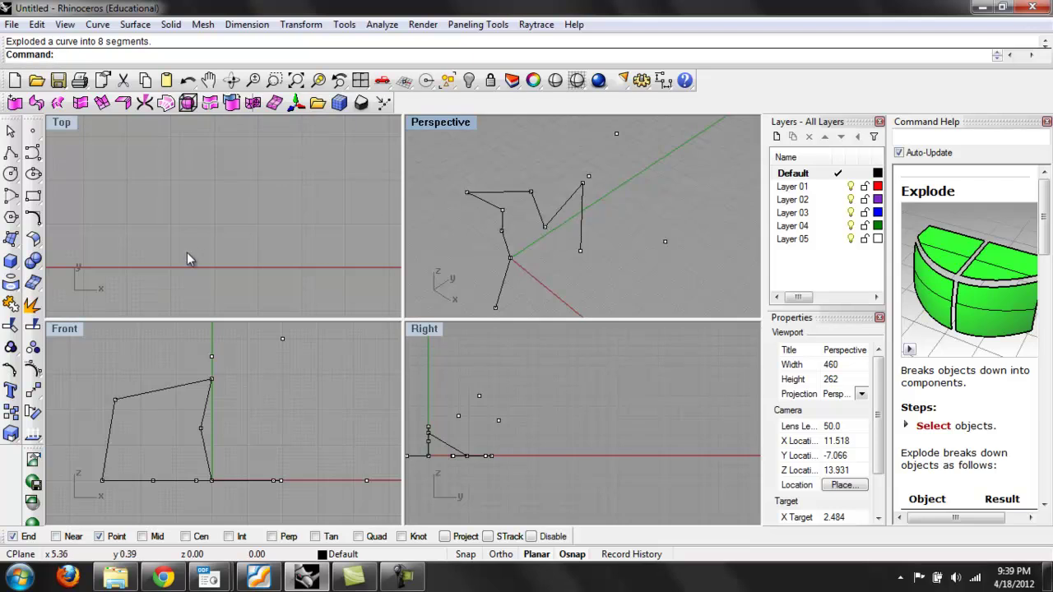
Step: Select the vertical, diagonal, short slanted and top horizontal segments
left_click(582, 212)
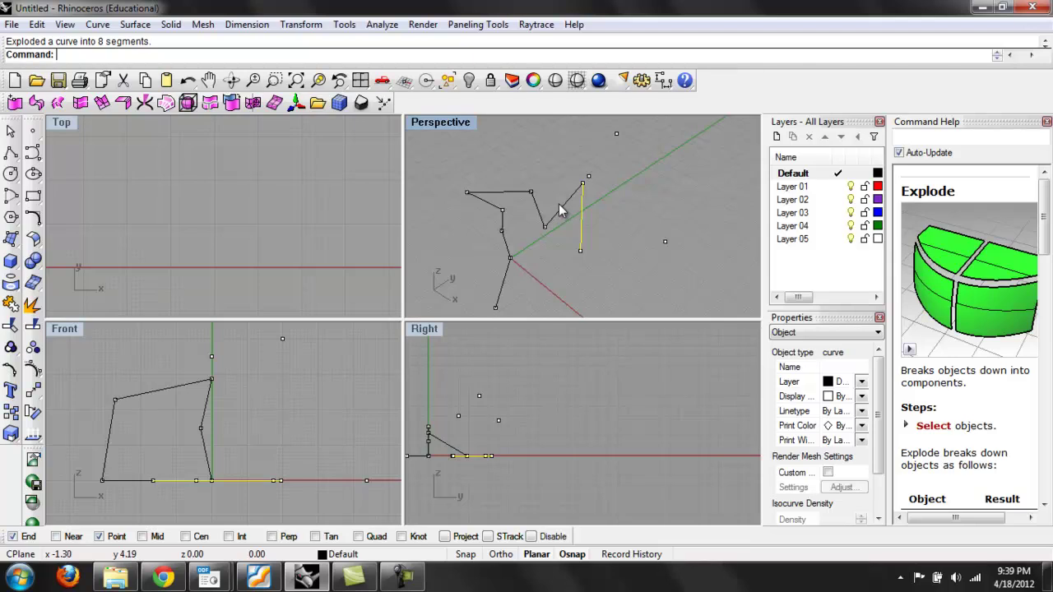
left_click(562, 204, "shift")
left_click(538, 214, "shift")
left_click(493, 193, "shift")
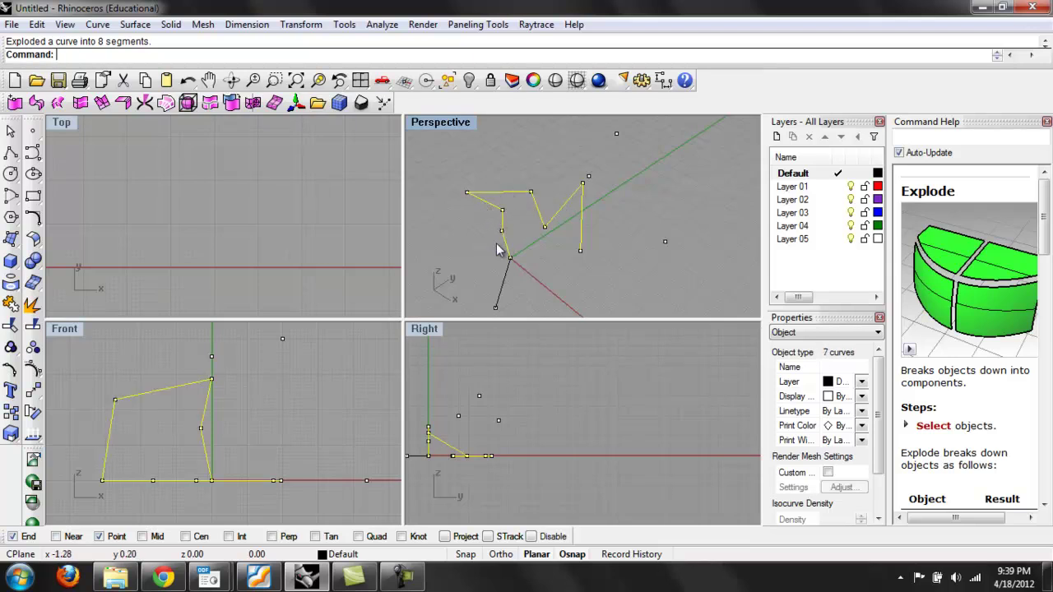
right_click_drag(470, 245, 501, 184)
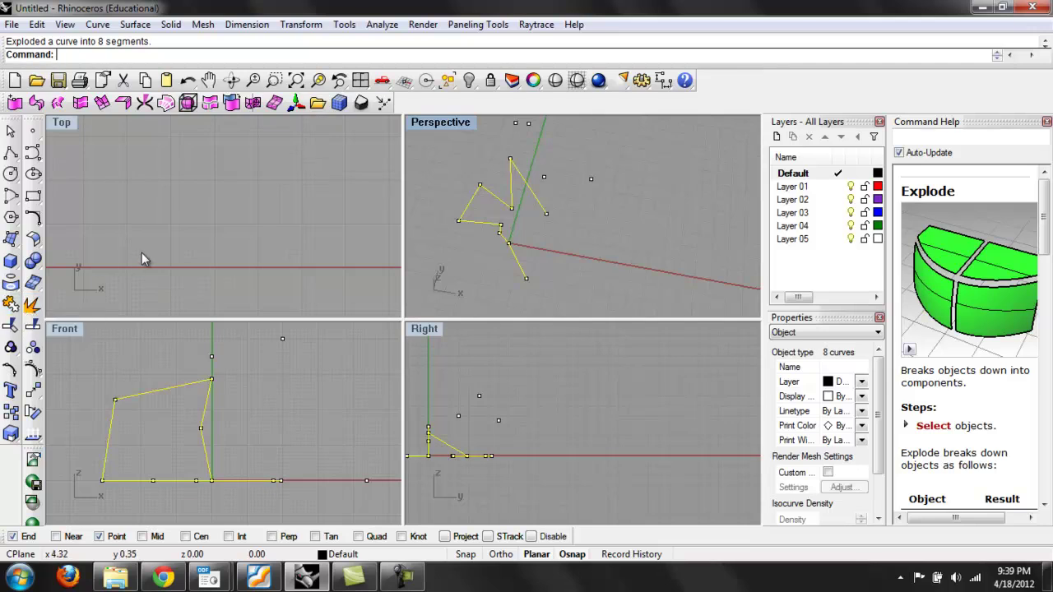
Step: Join the selected segments into one open curve and check the result
type("in")
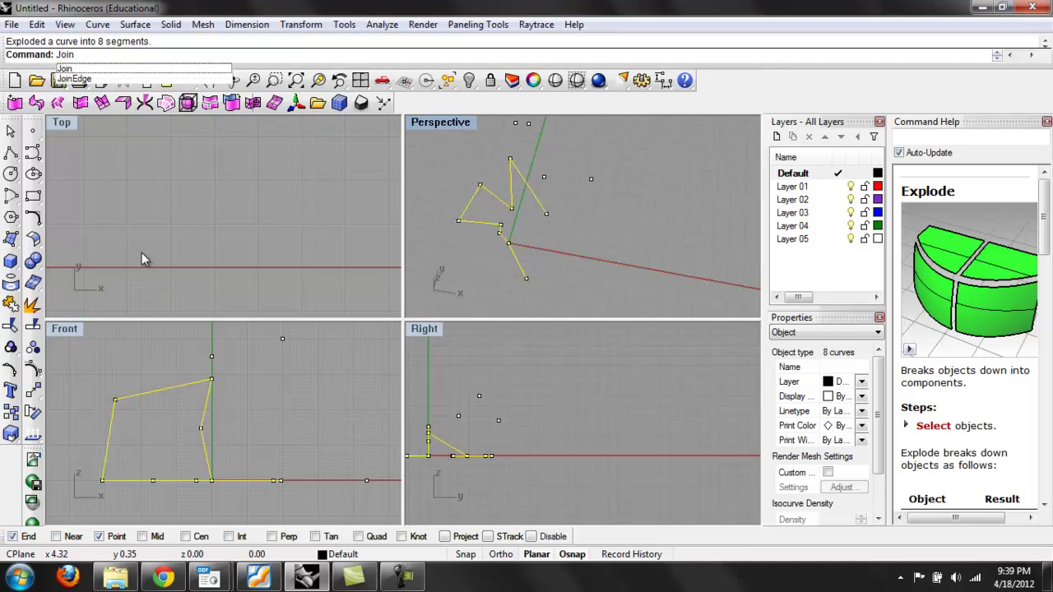
key("Return")
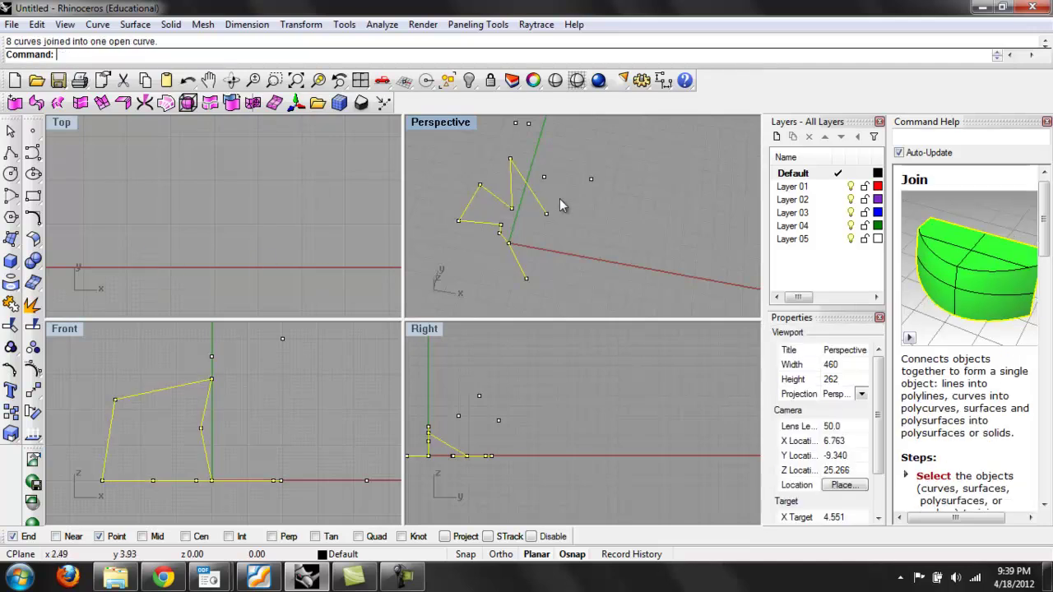
key("Escape")
left_click(498, 204)
right_click_drag(498, 204, 542, 208)
key("Escape")
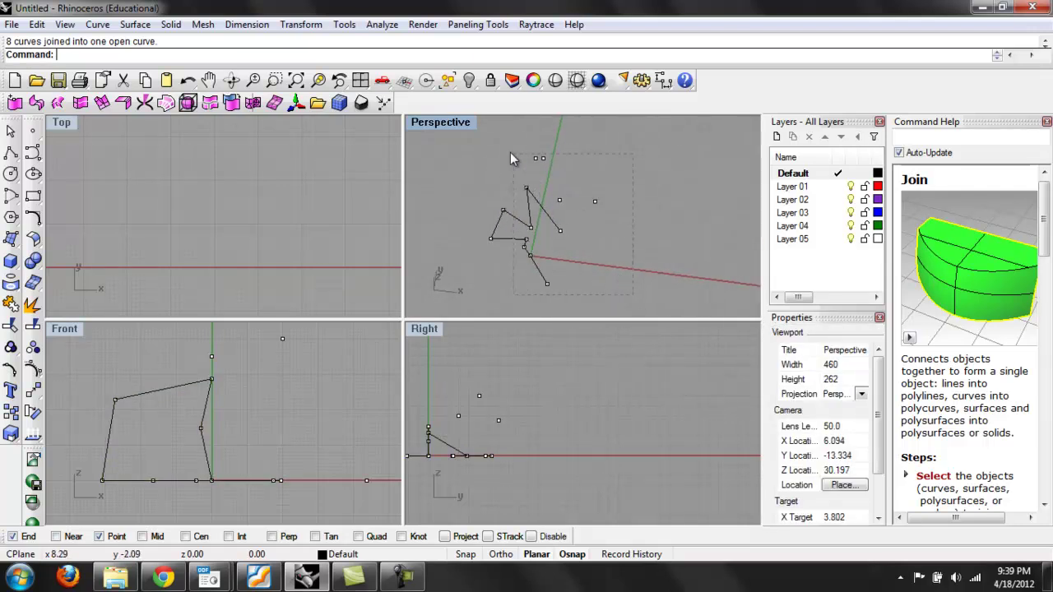
Step: Delete the joined curve, leaving only the scattered points
left_click_drag(499, 154, 500, 156)
left_click_drag(510, 214, 418, 203)
right_click_drag(580, 232, 527, 231)
left_click(492, 236)
key("Delete")
right_click_drag(631, 265, 567, 246)
left_click(11, 154)
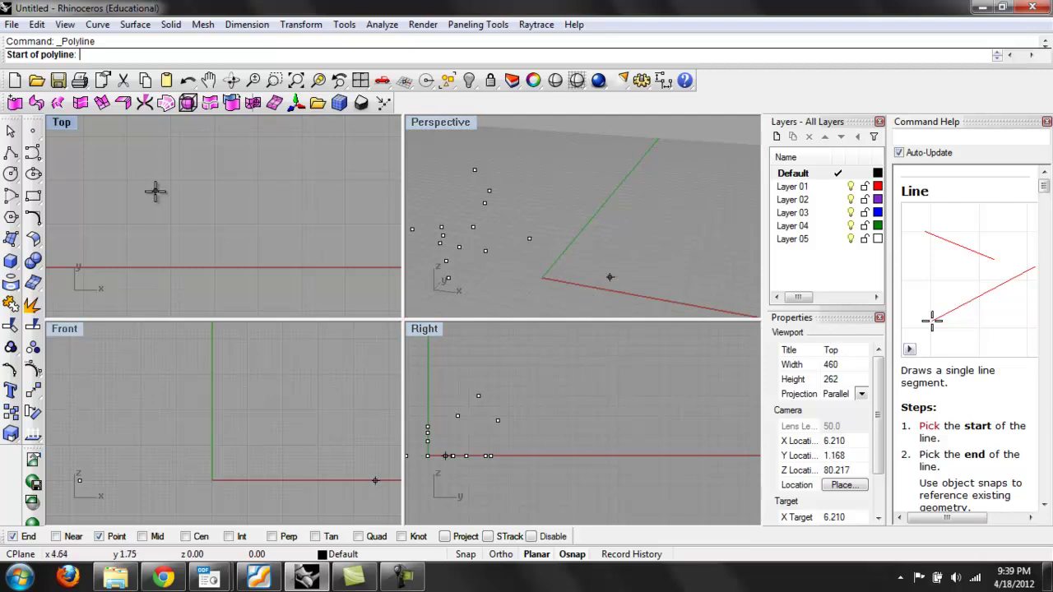
Step: Turn on grid snap and start the polyline at the origin in the Top view
right_click_drag(164, 198, 239, 264)
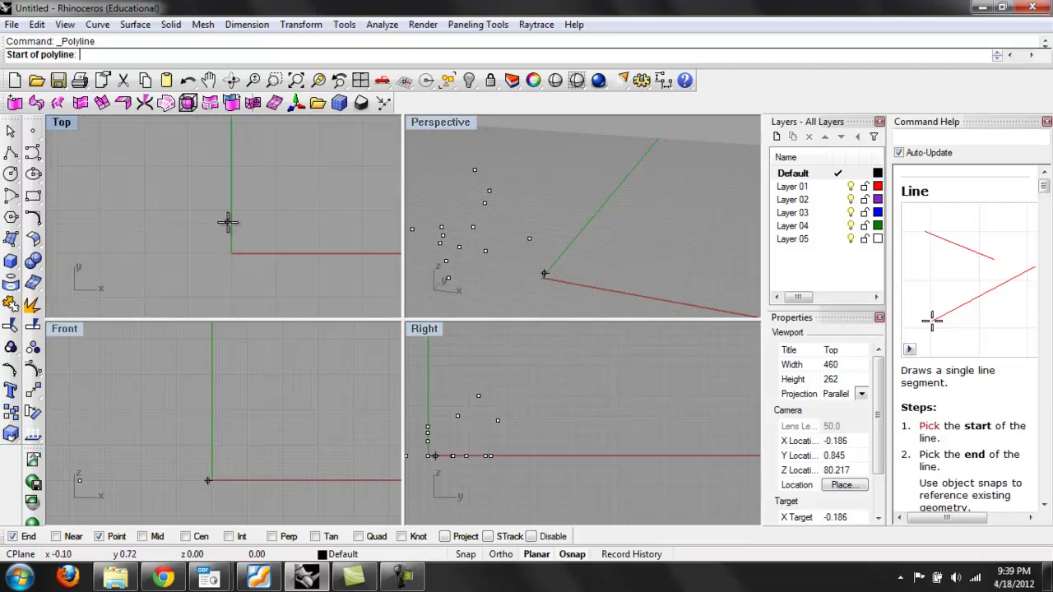
left_click(466, 555)
right_click_drag(218, 200, 271, 193)
scroll(140, 263, "down", 5)
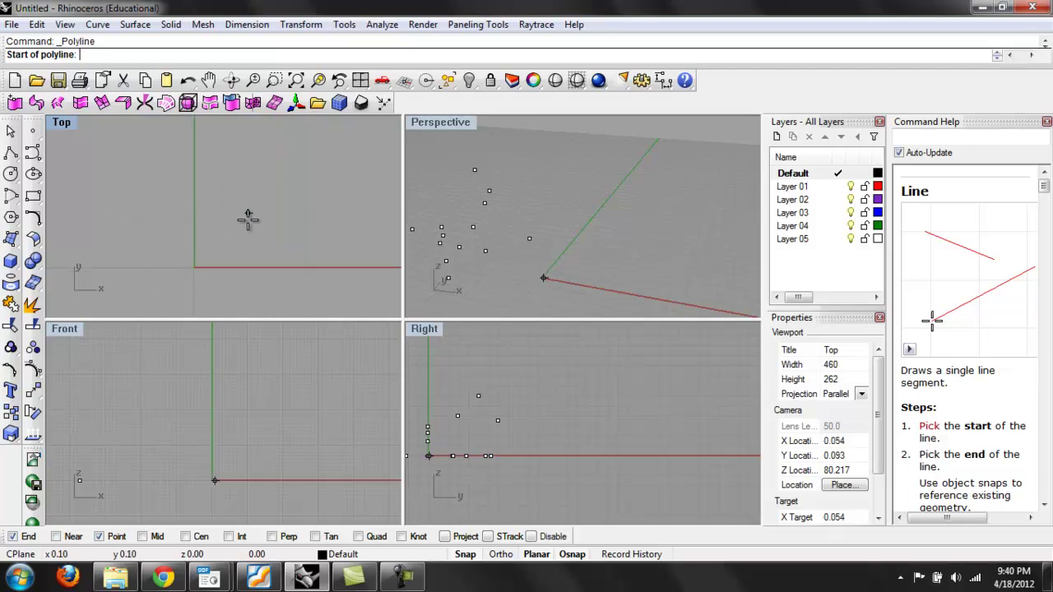
left_click(195, 267)
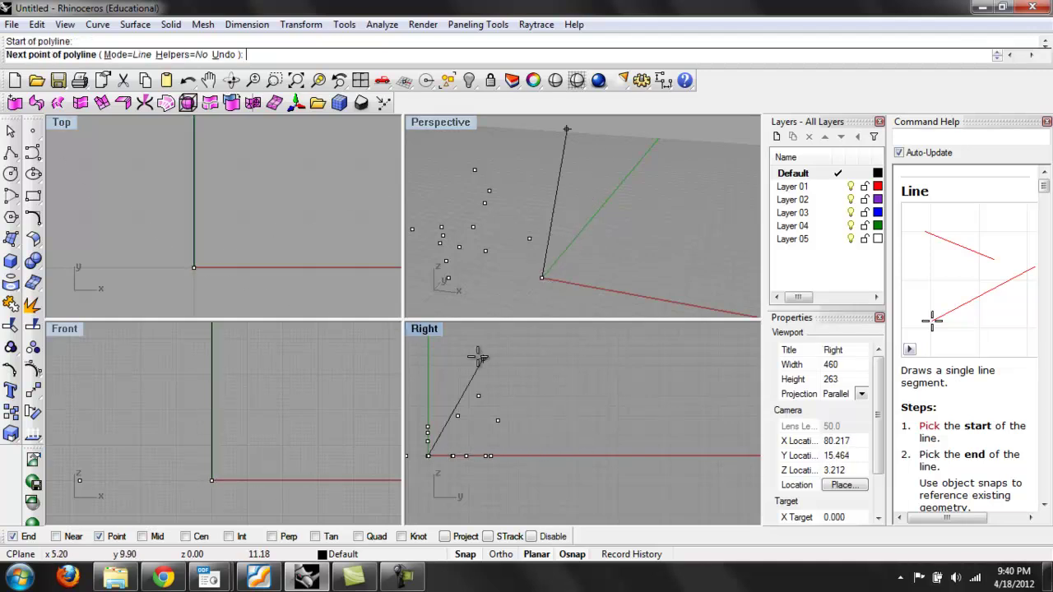
Step: Pick the endpoint 9 units straight up in the side view and finish the line
scroll(421, 379, "up", 2)
right_click_drag(420, 380, 496, 359)
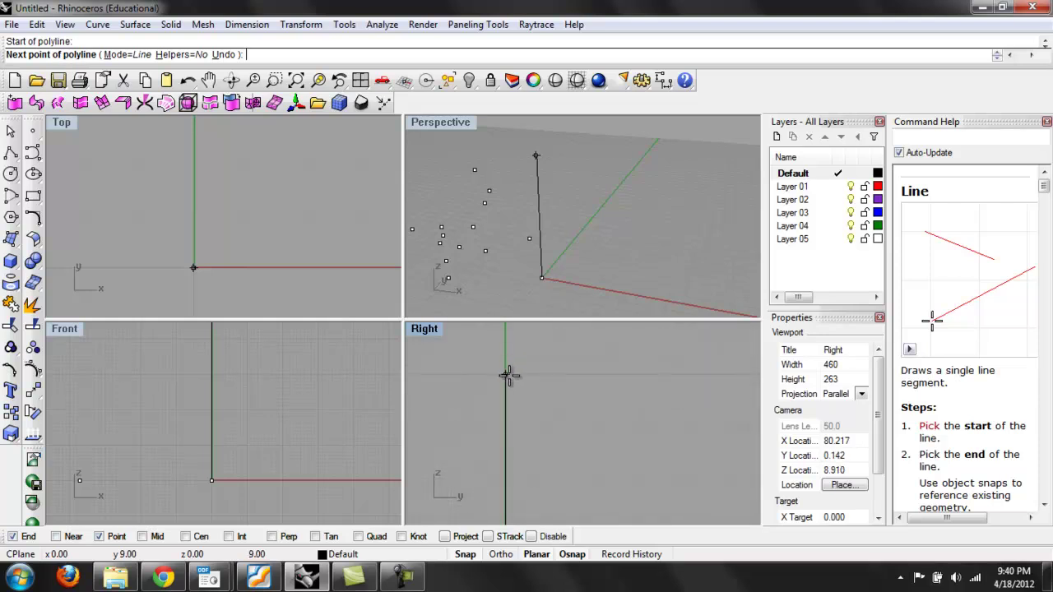
left_click(509, 375)
right_click_drag(501, 313, 491, 350)
scroll(491, 351, "down", 5)
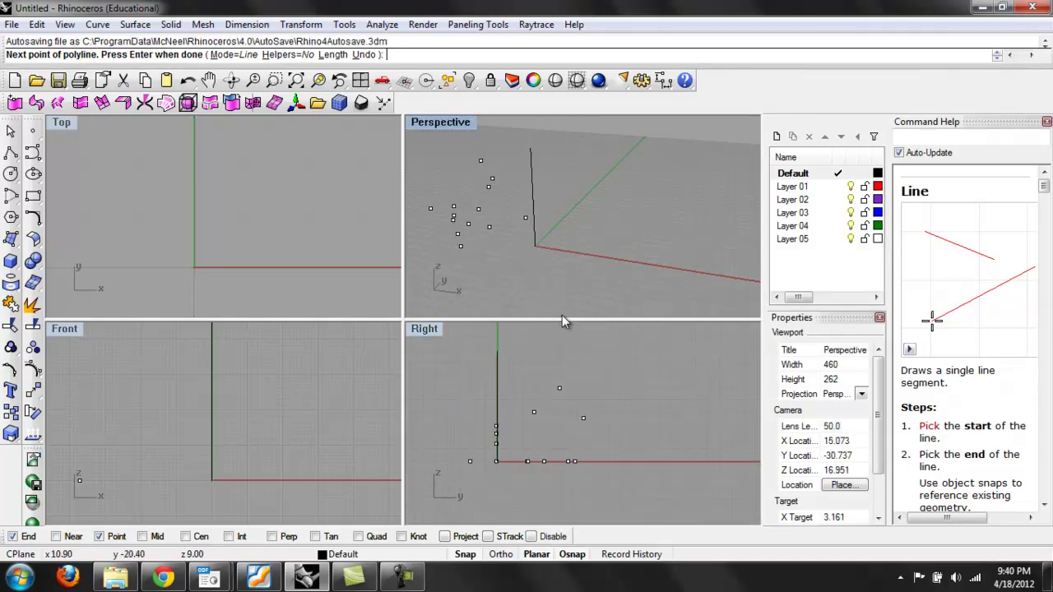
right_click(557, 311)
Step: Start the second polyline on the x-axis at x=3 in the Top view
right_click_drag(221, 245, 121, 204)
right_click(276, 277)
left_click(272, 227)
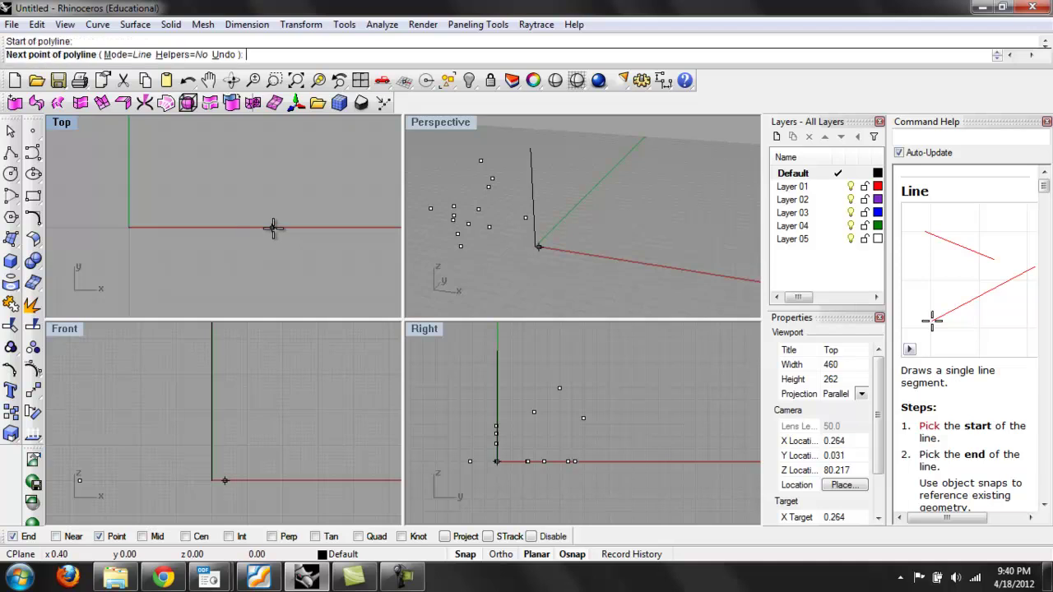
right_click_drag(216, 471, 274, 454)
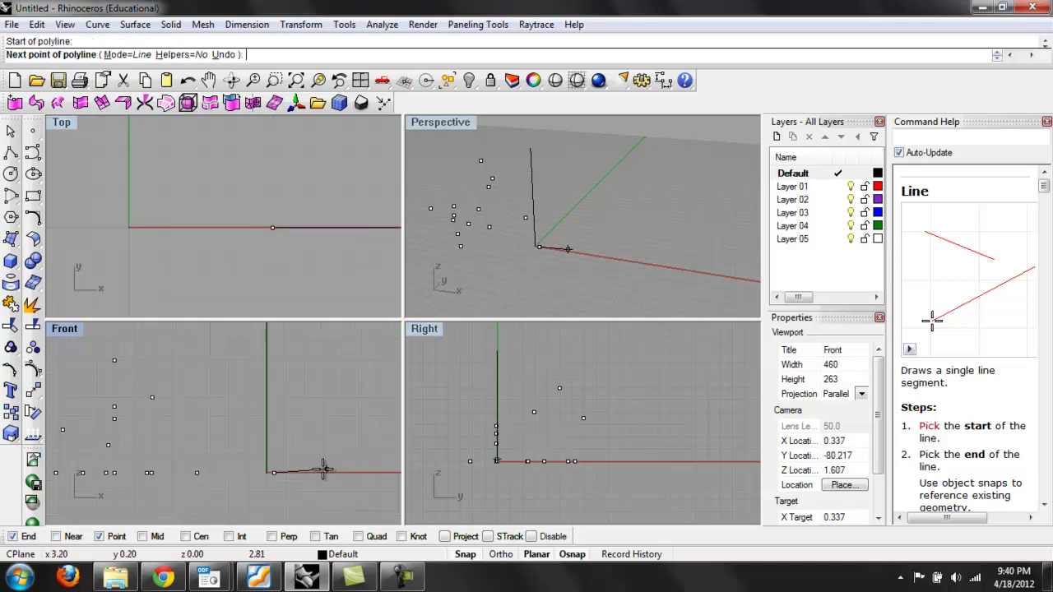
right_click(232, 338)
right_click_drag(222, 309, 304, 222)
right_click(305, 222)
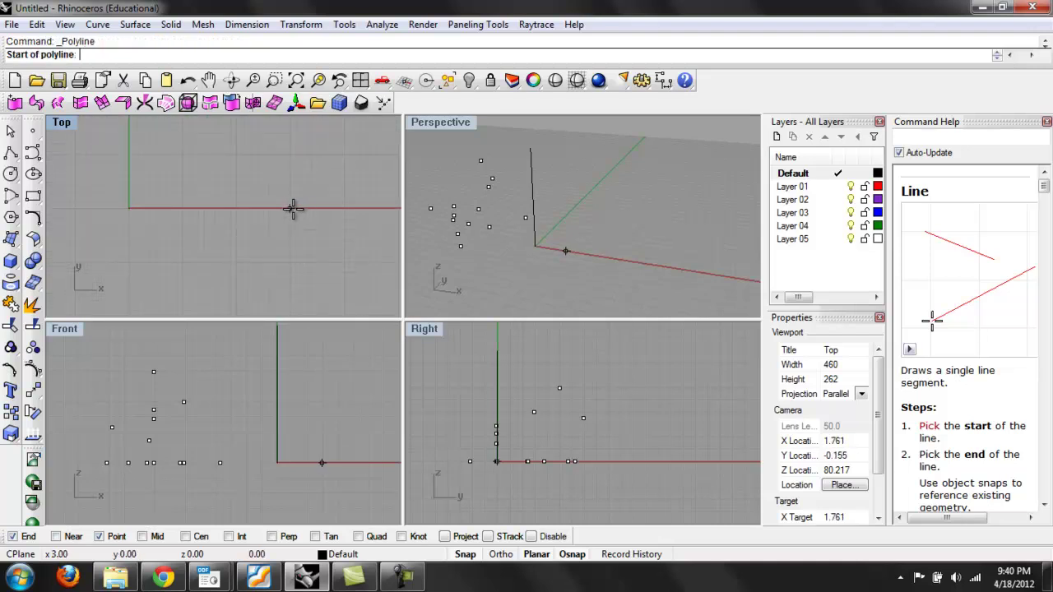
left_click(287, 209)
Step: Pick the top point directly above in the Front view and finish the second vertical line
scroll(325, 383, "up", 1)
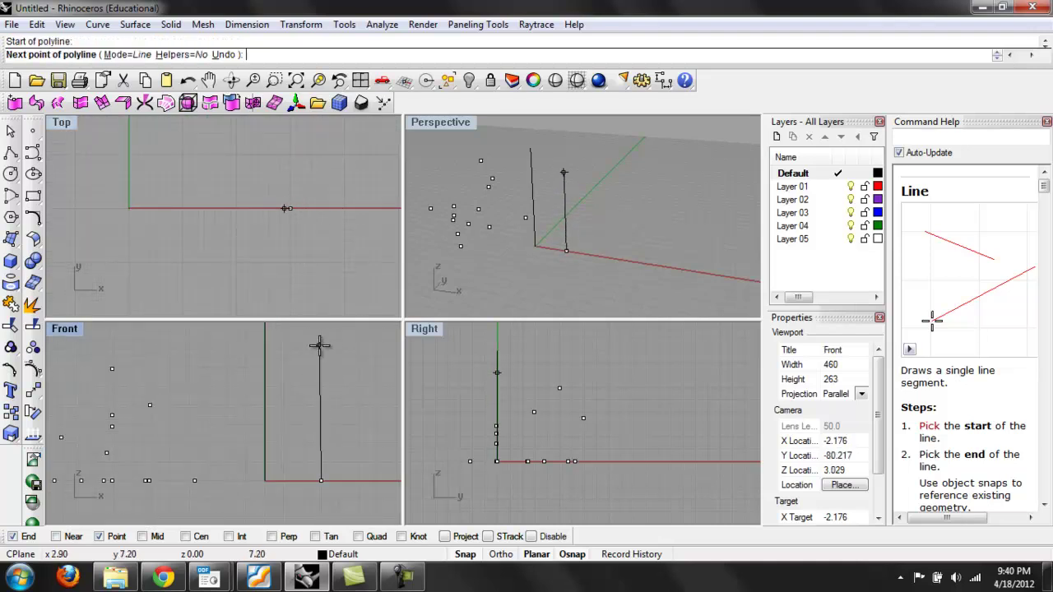
scroll(319, 346, "down", 2)
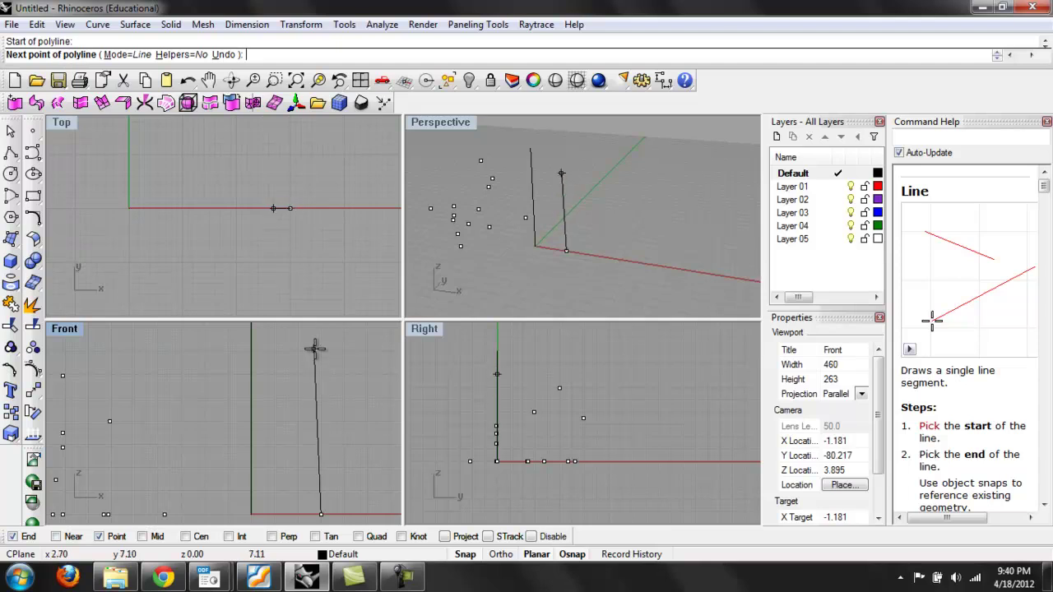
scroll(285, 200, "down", 2)
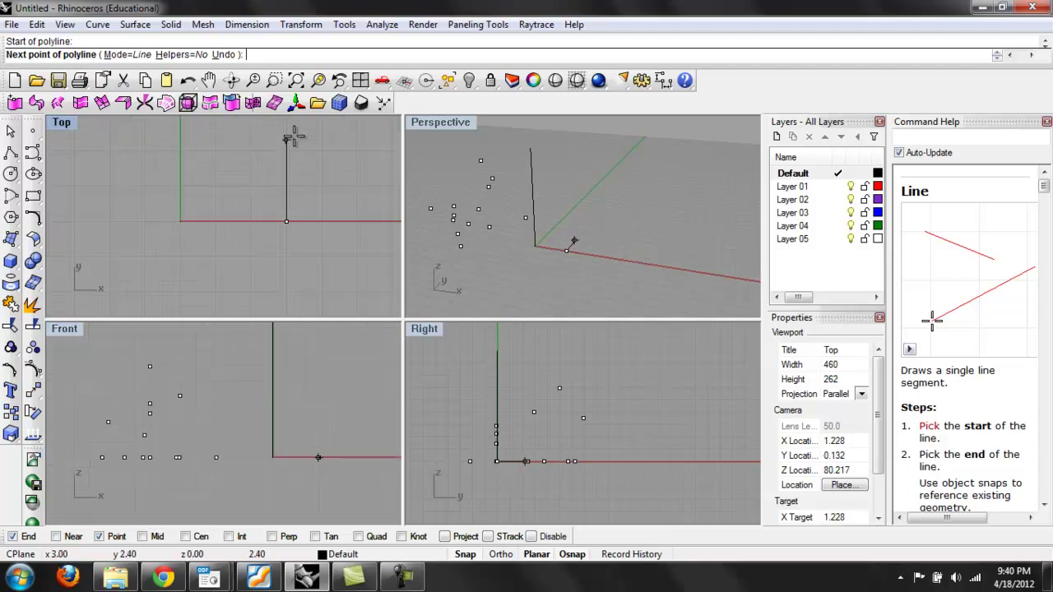
scroll(288, 250, "down", 2)
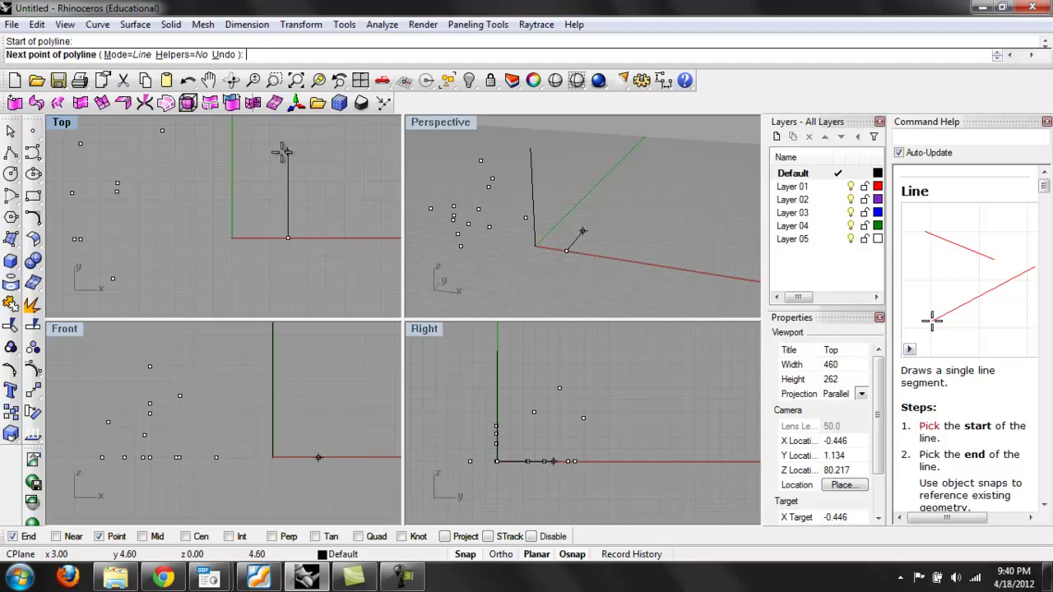
right_click_drag(365, 175, 312, 235)
left_click(501, 555)
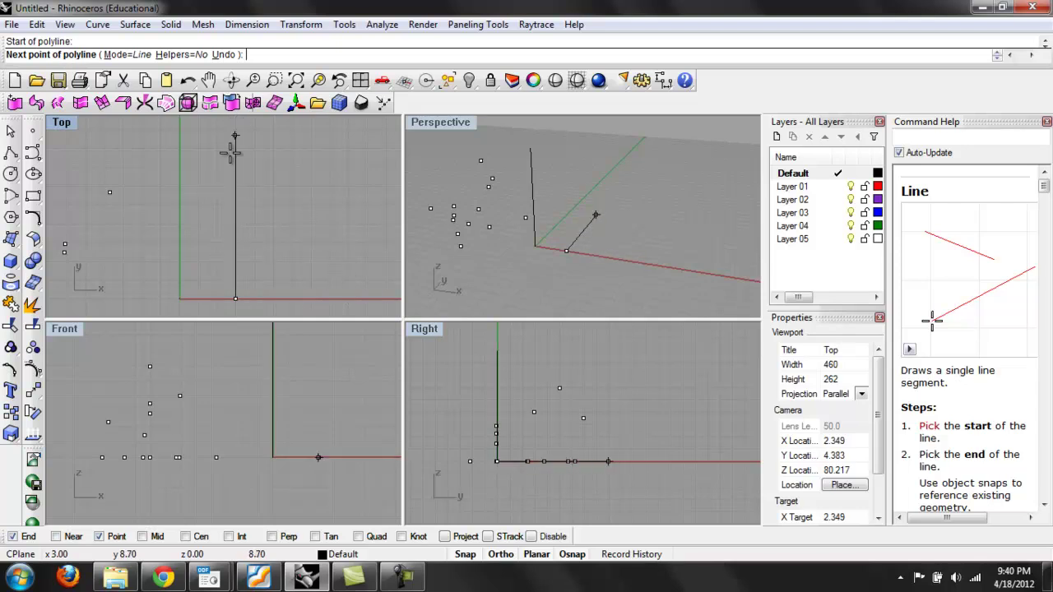
scroll(238, 209, "down", 2)
scroll(238, 209, "down", 2)
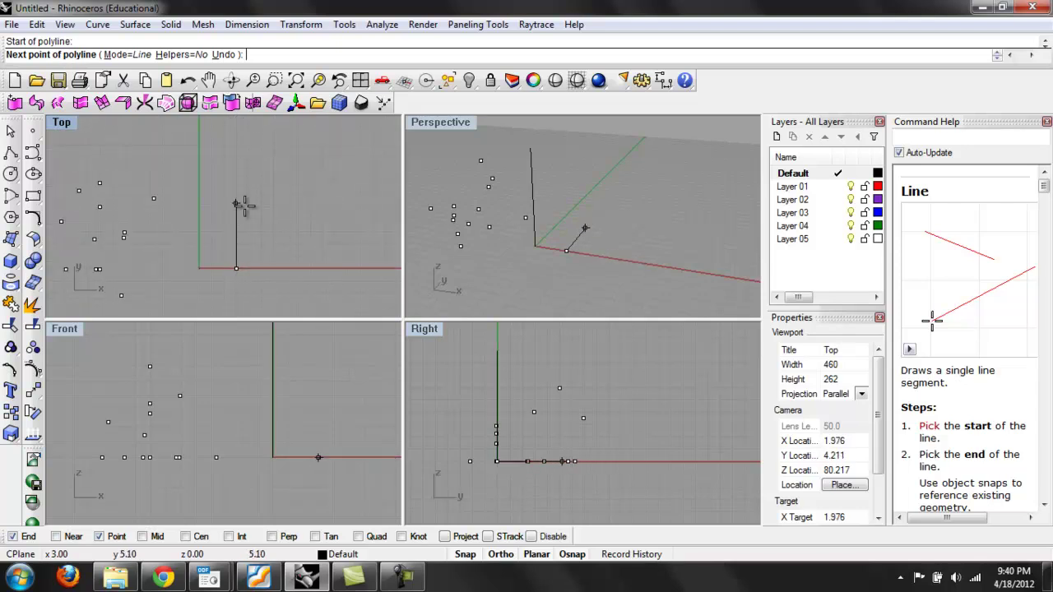
left_click(505, 557)
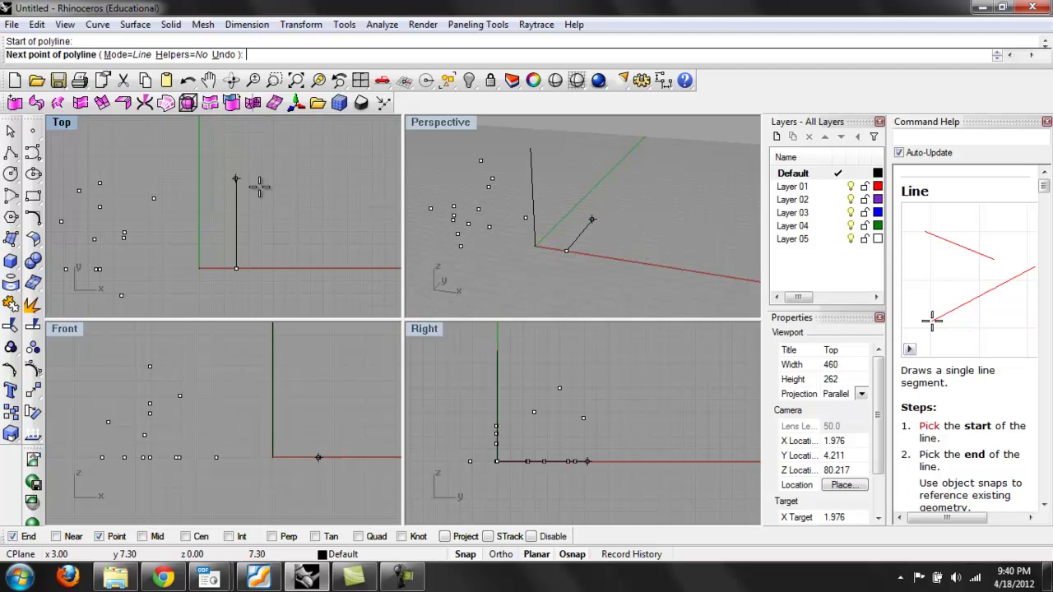
scroll(306, 415, "down", 3)
left_click(310, 375)
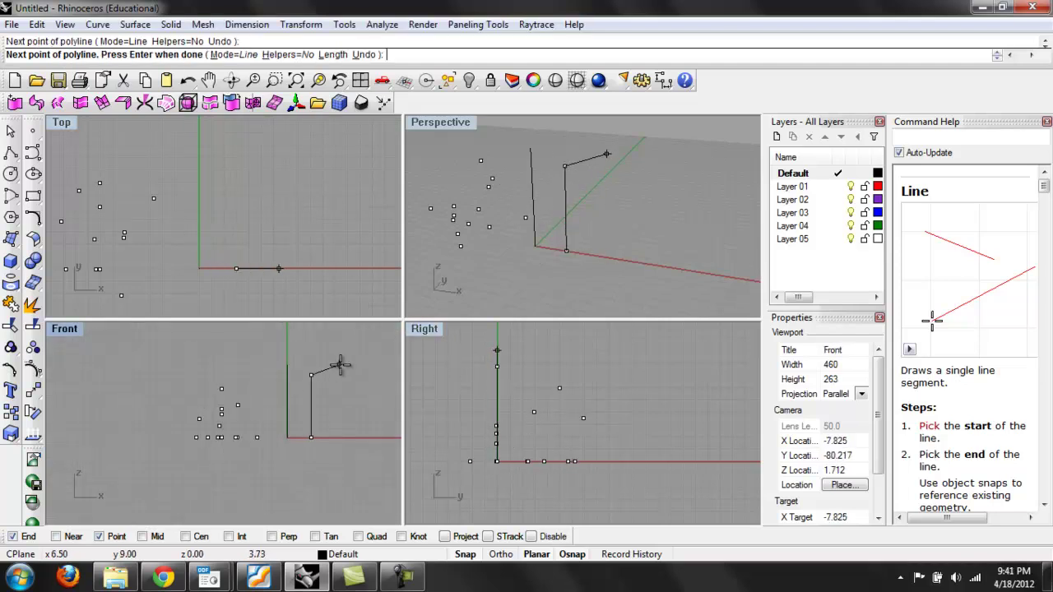
key("Return")
right_click_drag(511, 205, 638, 252)
scroll(638, 252, "up", 2)
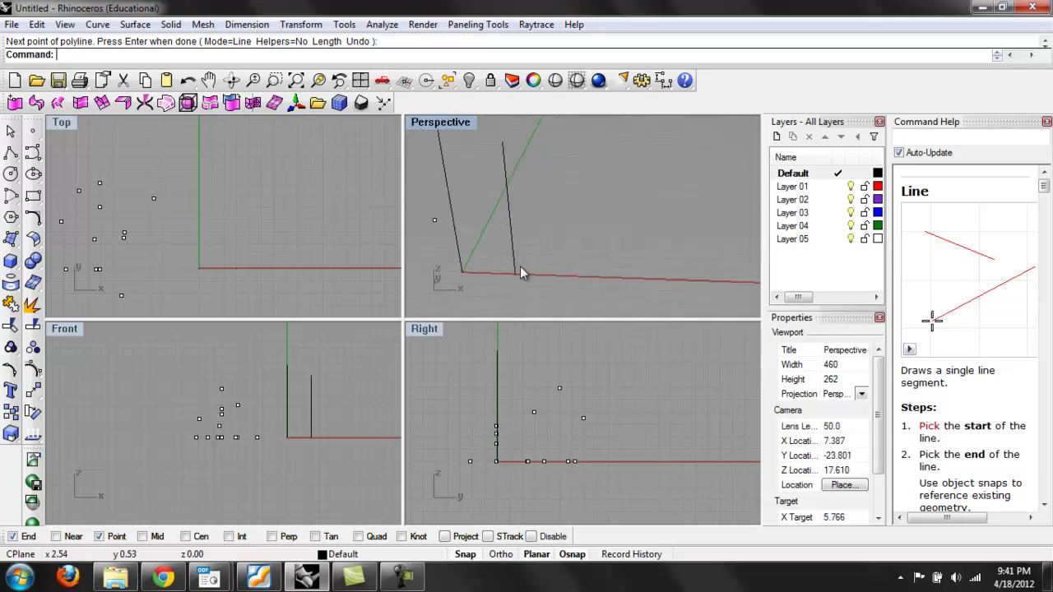
Step: Copy the first vertical line, using its bottom endpoint as the base point
left_click(455, 226)
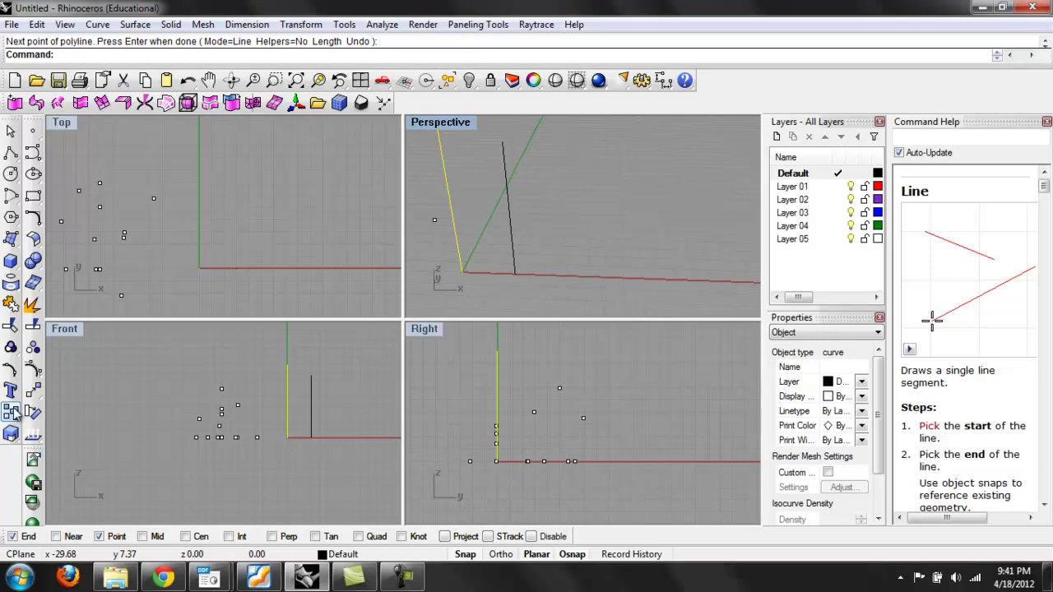
right_click_drag(519, 232, 539, 200)
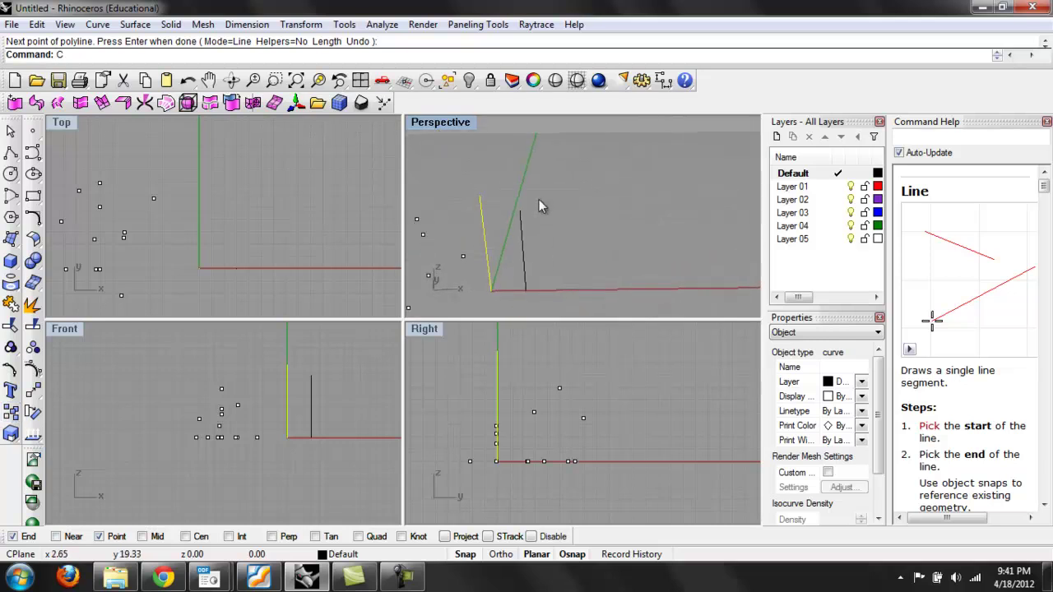
type("y")
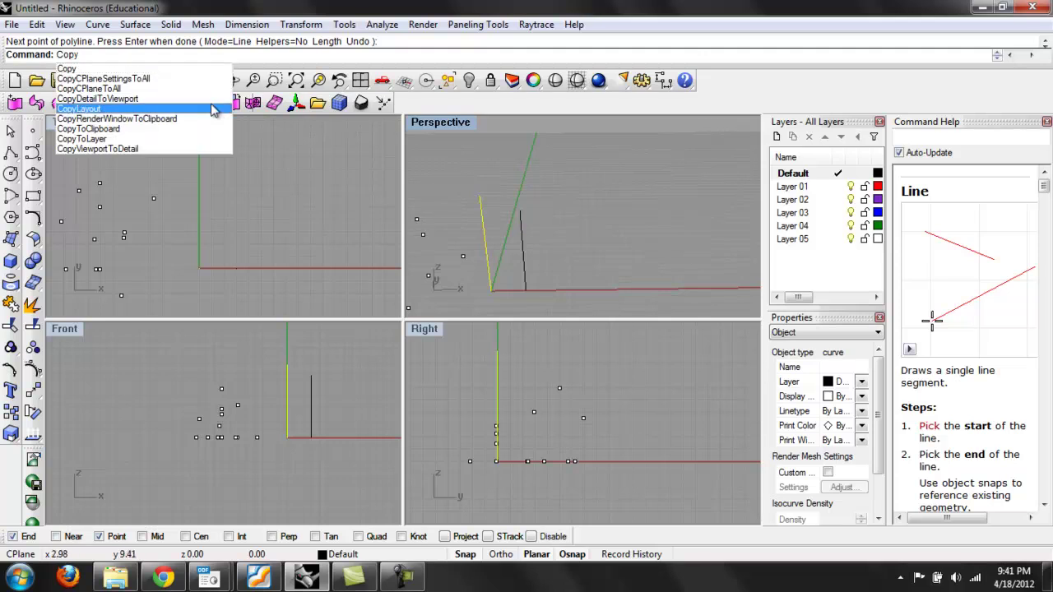
left_click(11, 416)
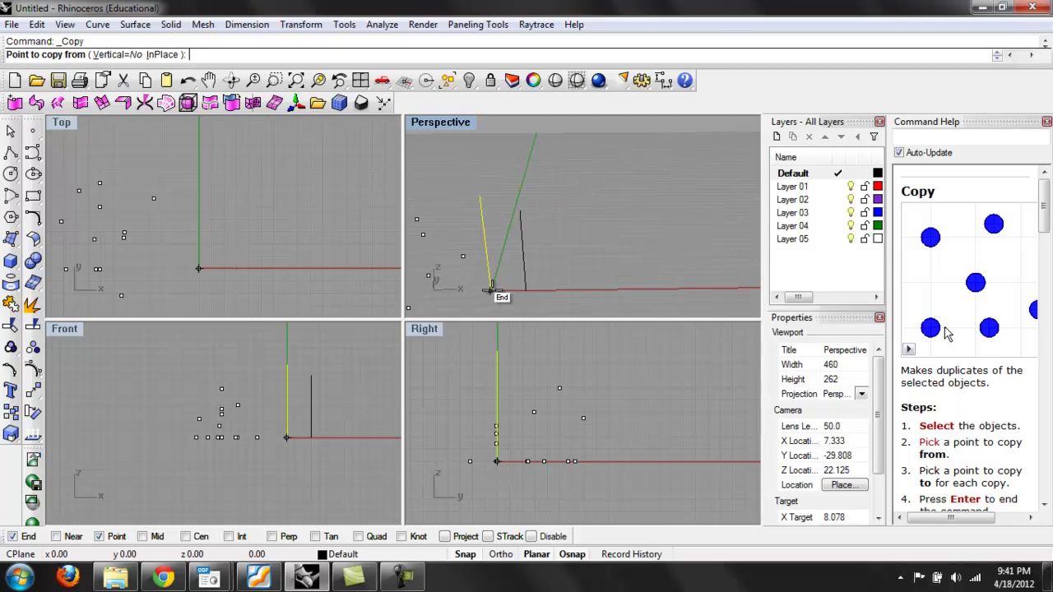
scroll(489, 287, "up", 3)
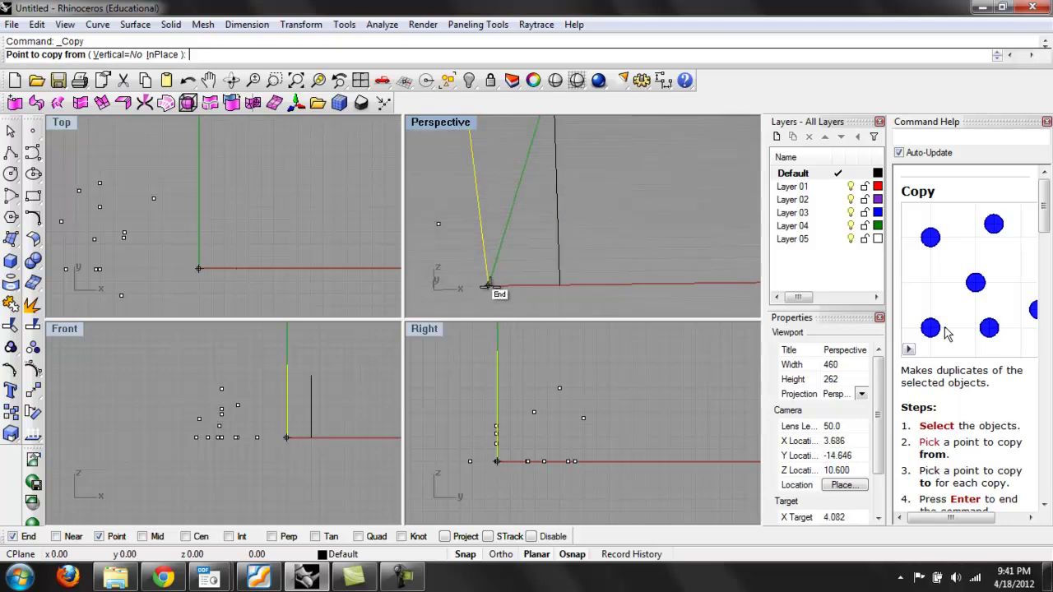
scroll(488, 286, "down", 3)
left_click(488, 286)
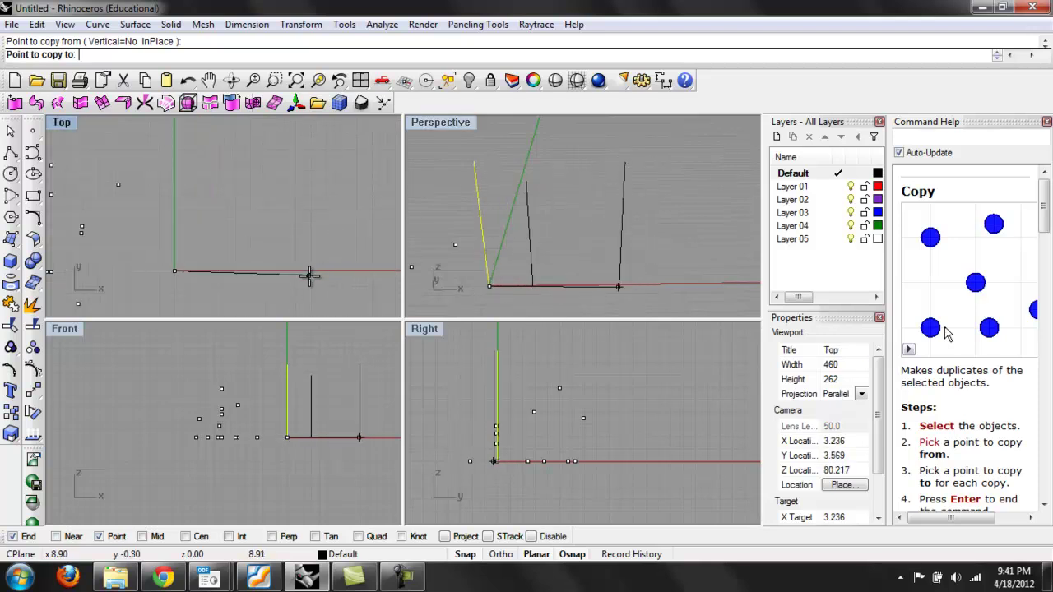
Step: Place the copy on the x-axis at about x=6.1 and finish the command
scroll(297, 278, "up", 2)
scroll(288, 279, "up", 2)
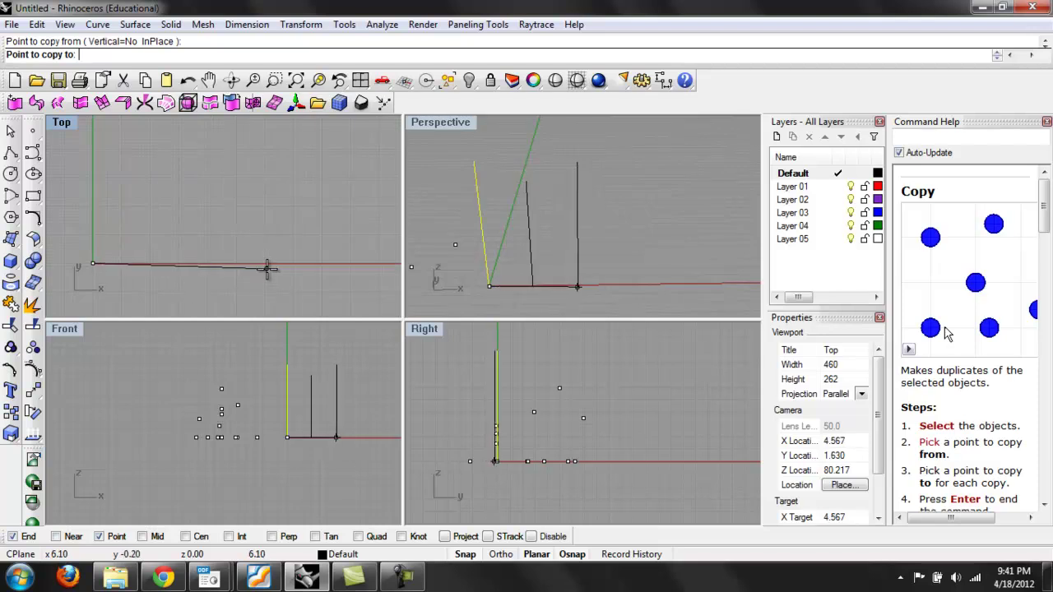
scroll(267, 265, "up", 2)
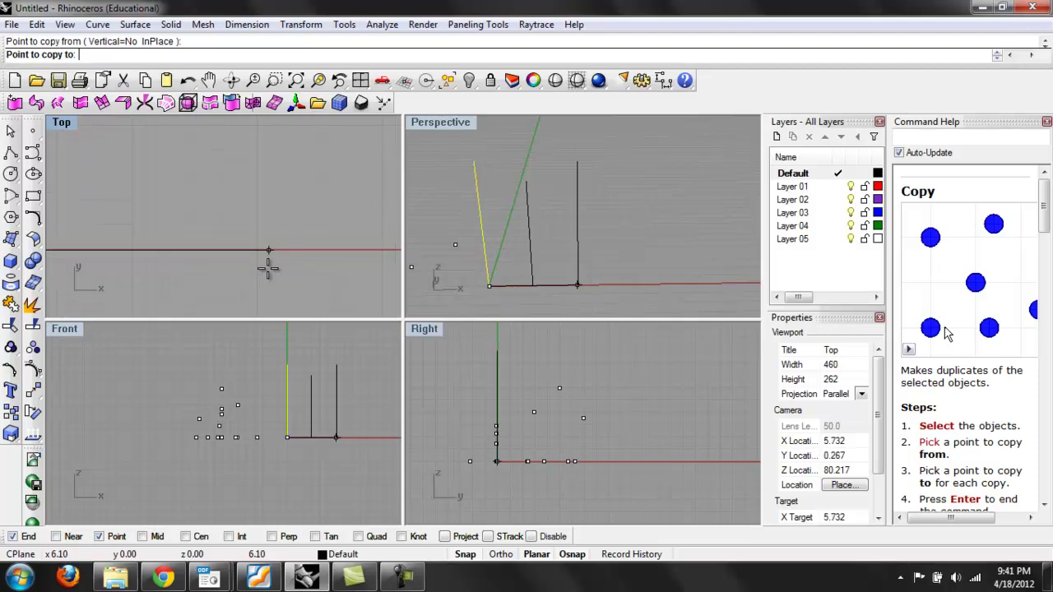
left_click(258, 251)
right_click_drag(592, 272, 550, 244)
key("Return")
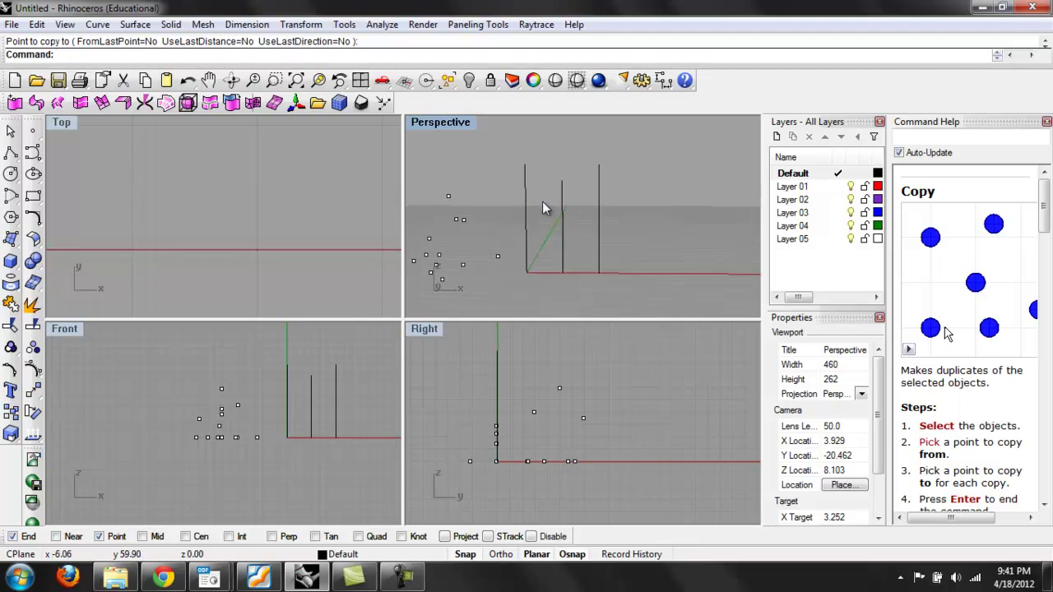
left_click(598, 183)
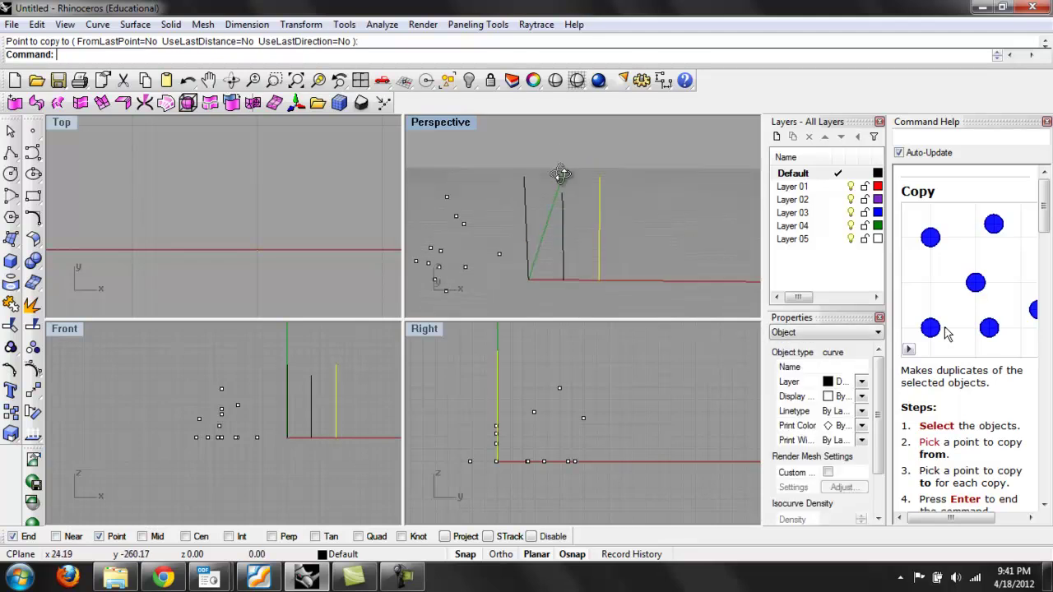